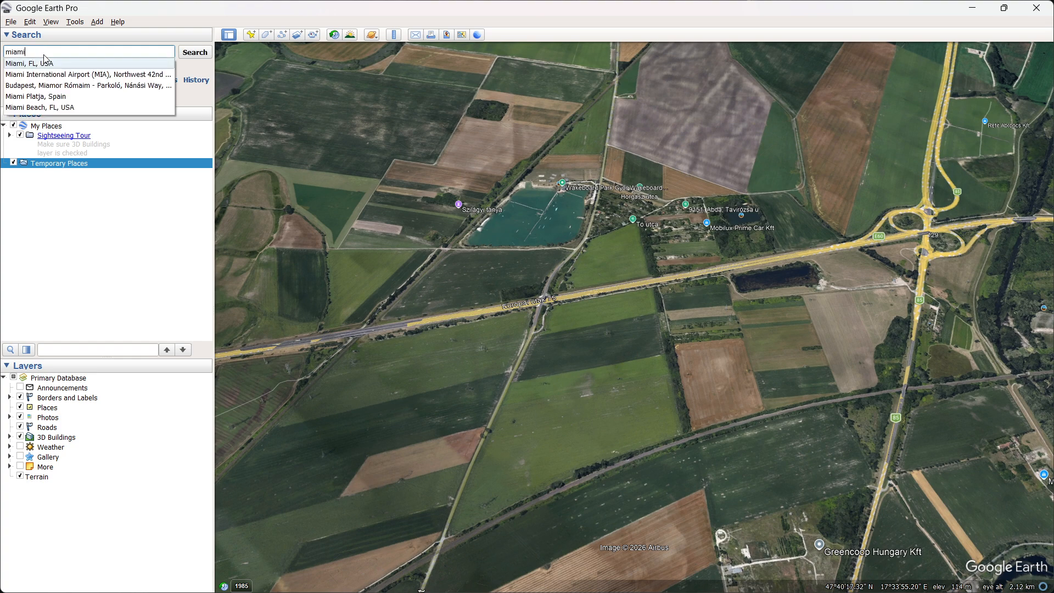
Search for Miami, FL, USA and bring the downtown and waterfront area into view.
click(43, 65)
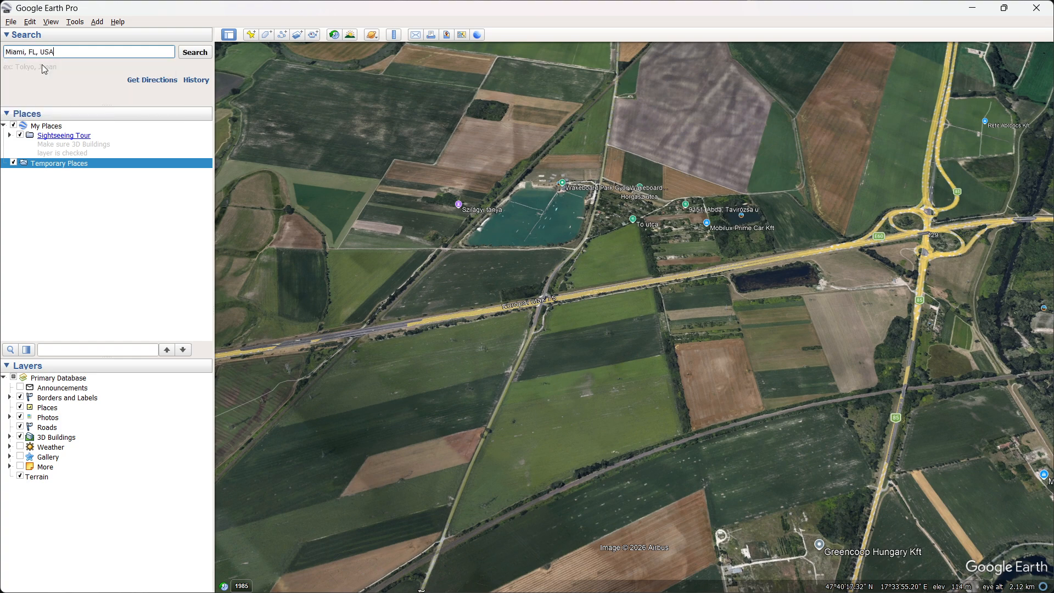
click(194, 53)
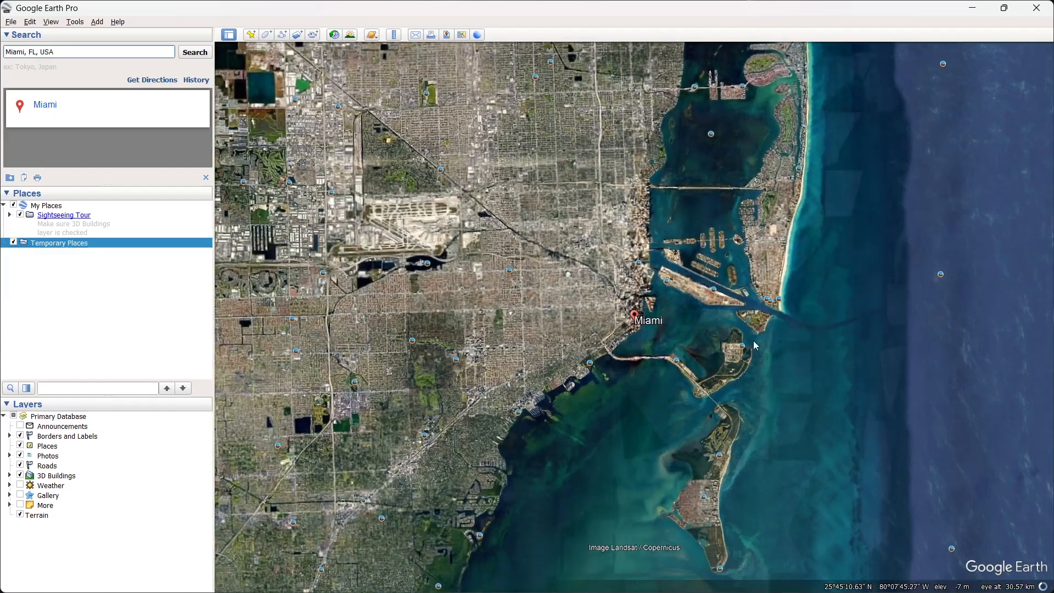
scroll(658, 332, up, 5)
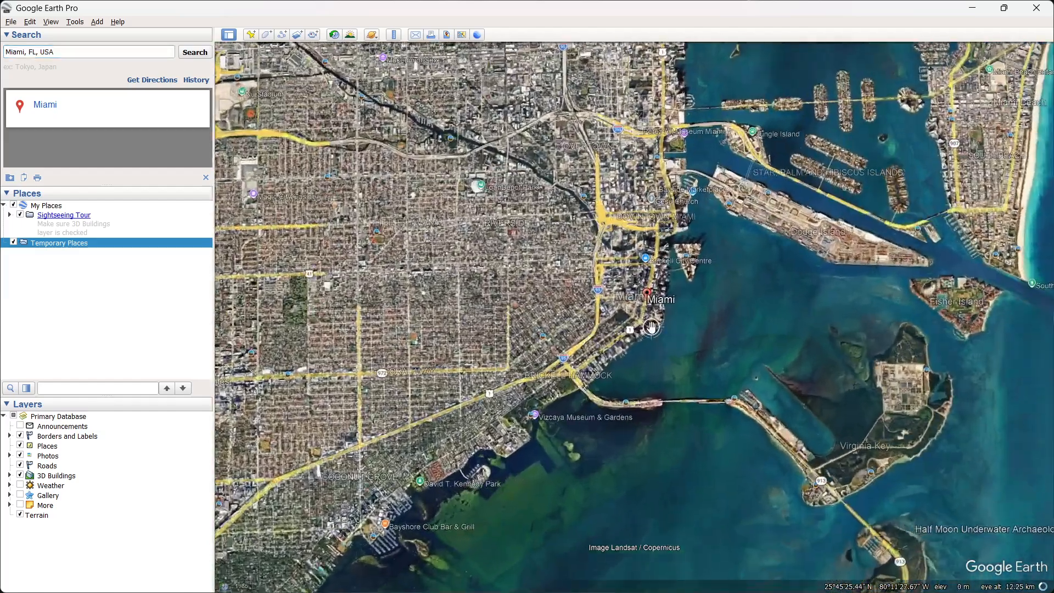
scroll(728, 349, down, 3)
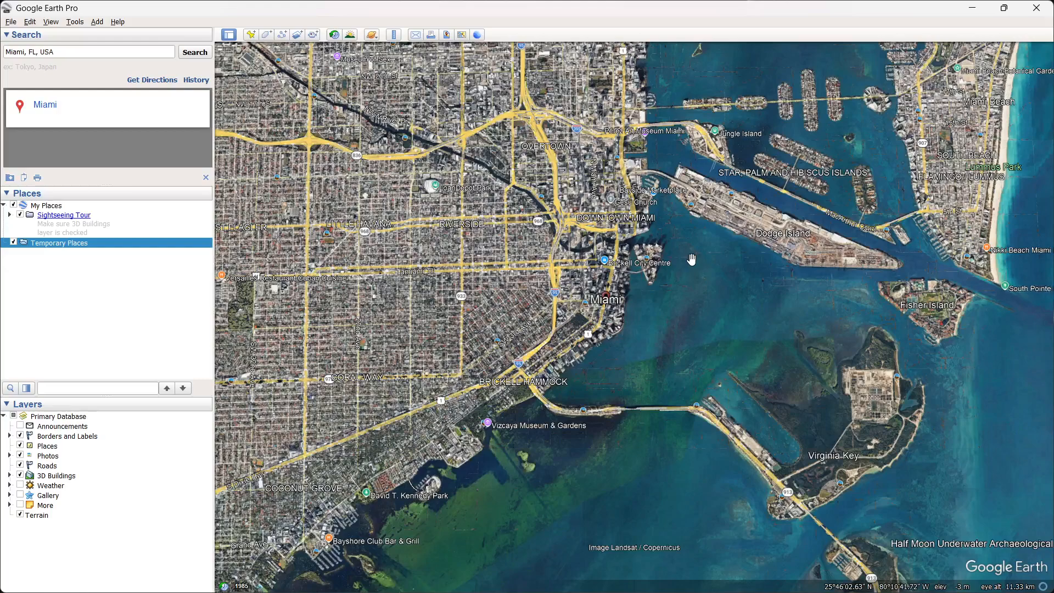
Turn off the Roads layer for the Miami view.
click(21, 465)
scroll(571, 266, up, 2)
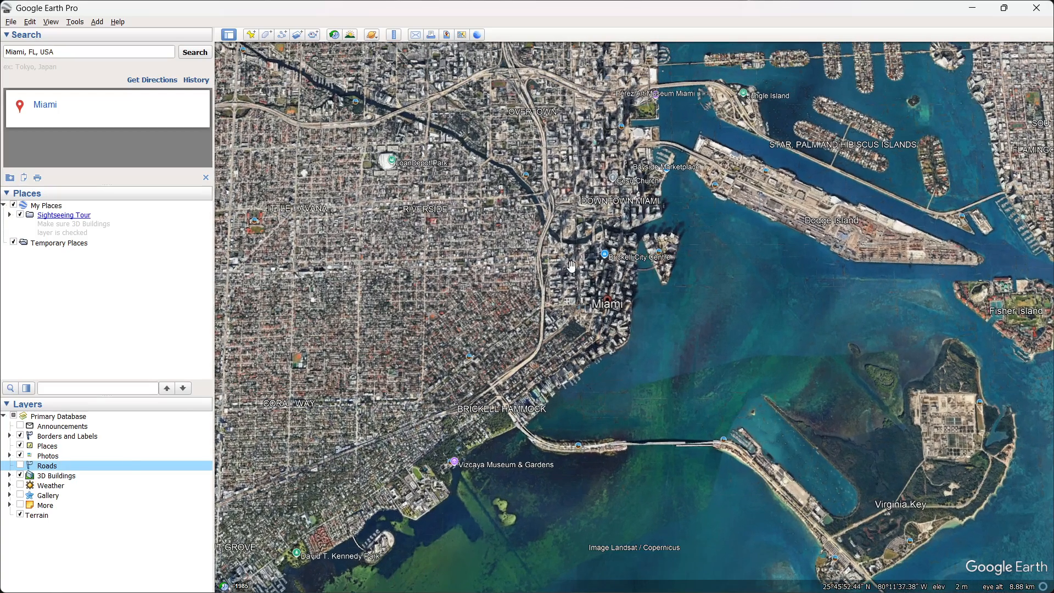
drag(572, 266, 590, 294)
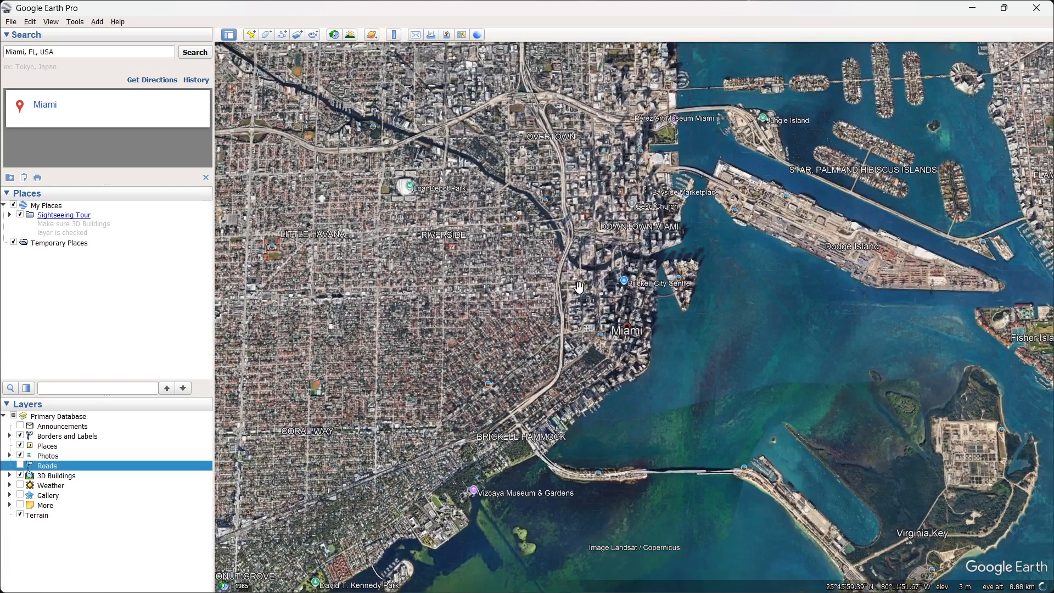
Add a placemark named Sample on the small island east of Downtown Miami, at about 25°46'2.95"N, 80°11'5.73"W, keeping the yellow pushpin icon.
click(251, 35)
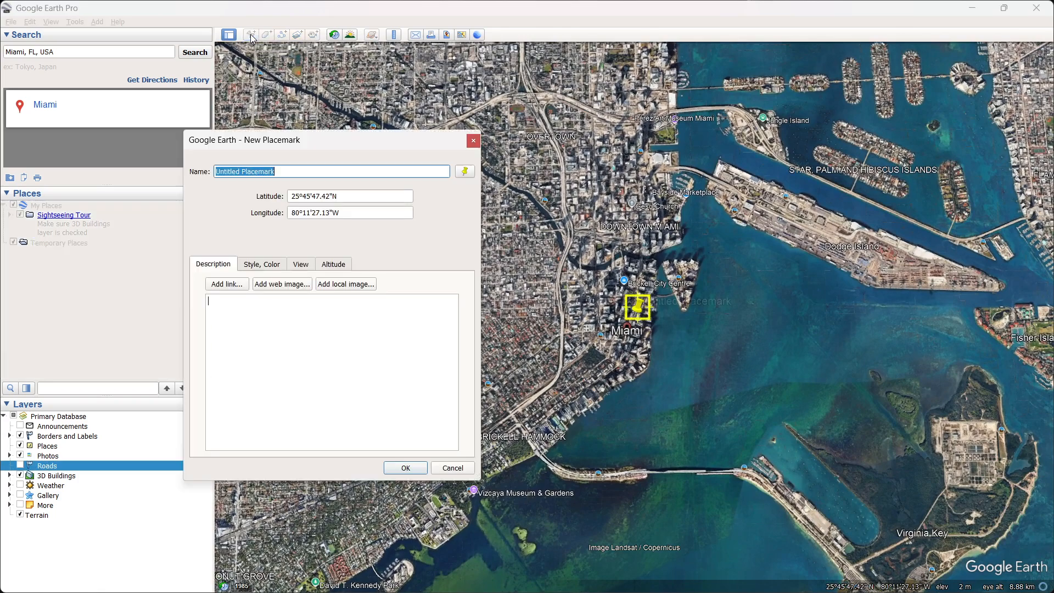
drag(610, 318, 685, 284)
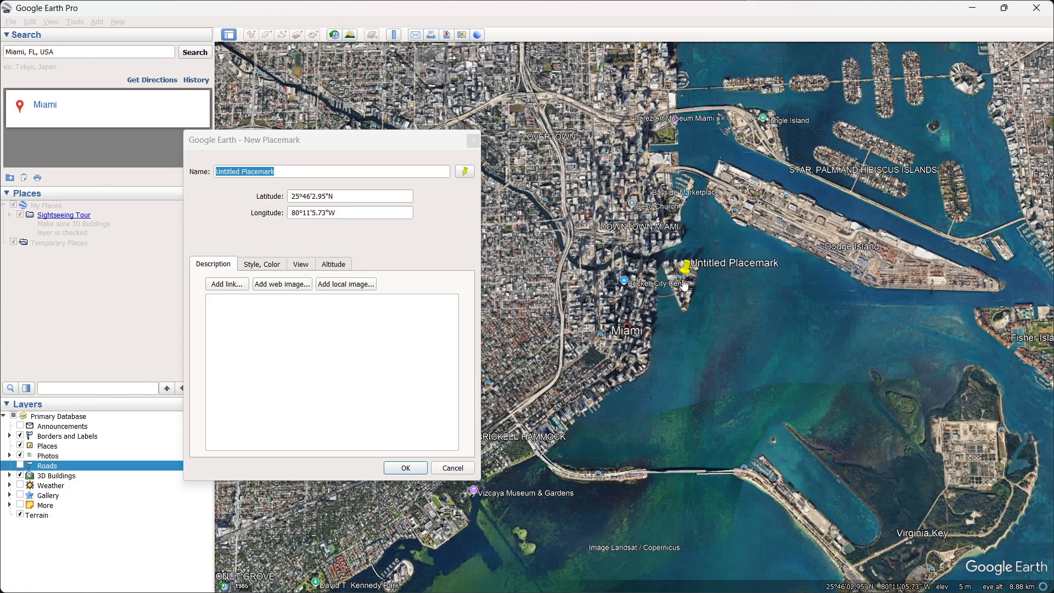
click(299, 171)
text(Sample)
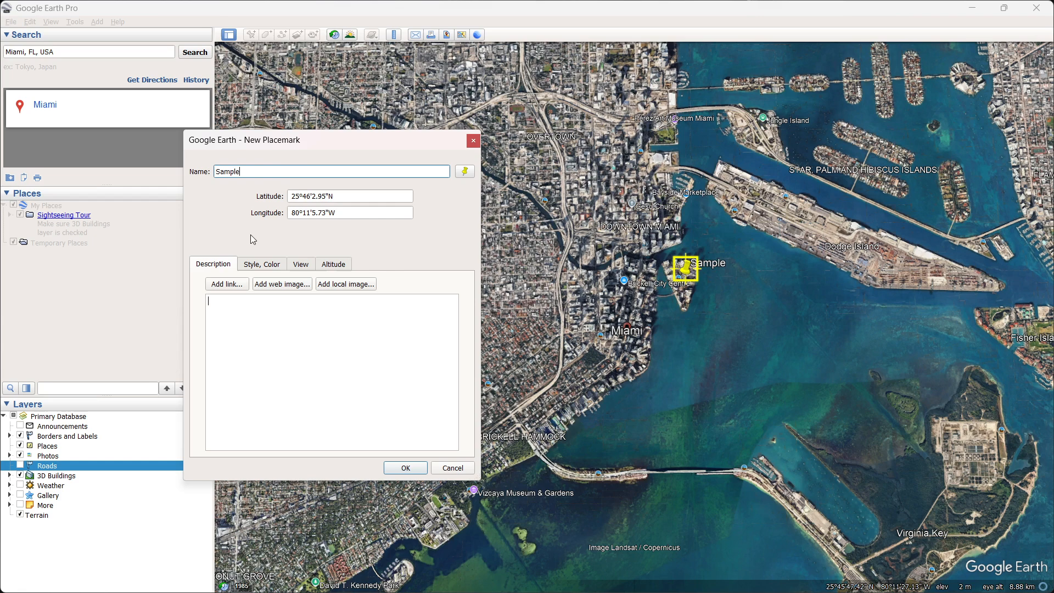
click(262, 264)
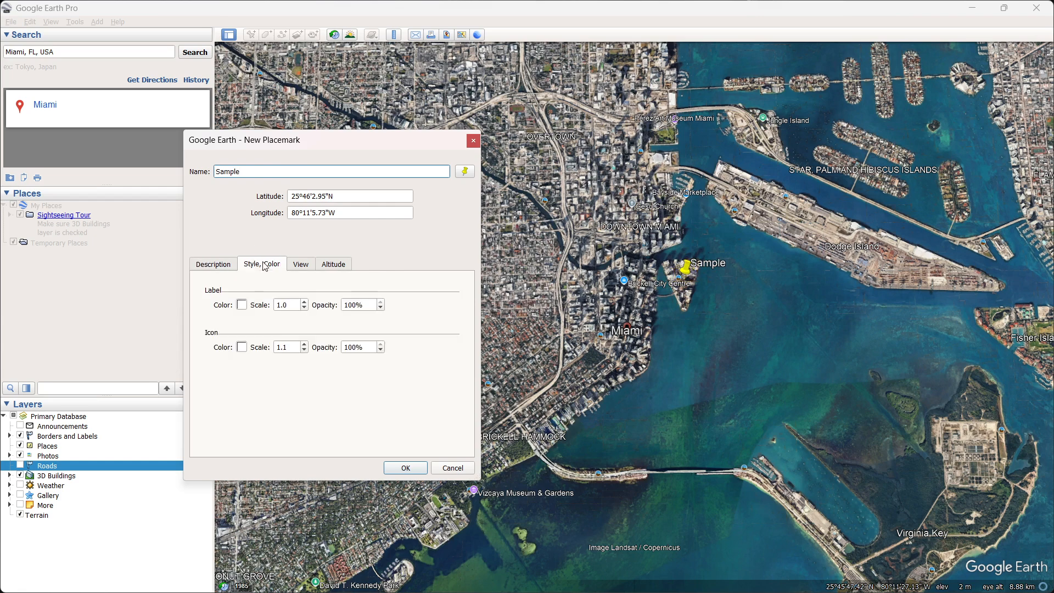
click(465, 170)
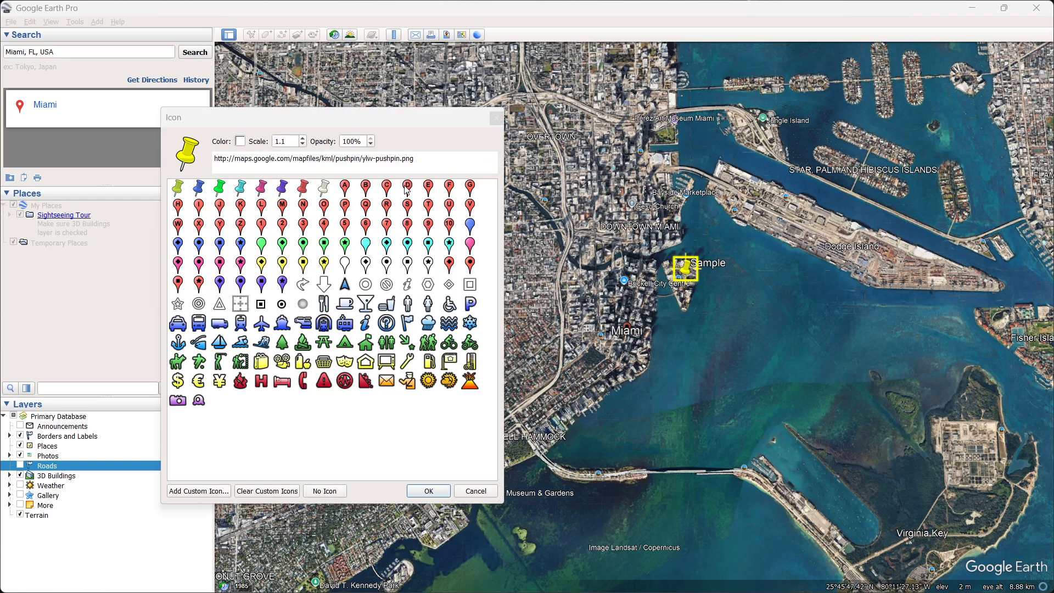
click(429, 490)
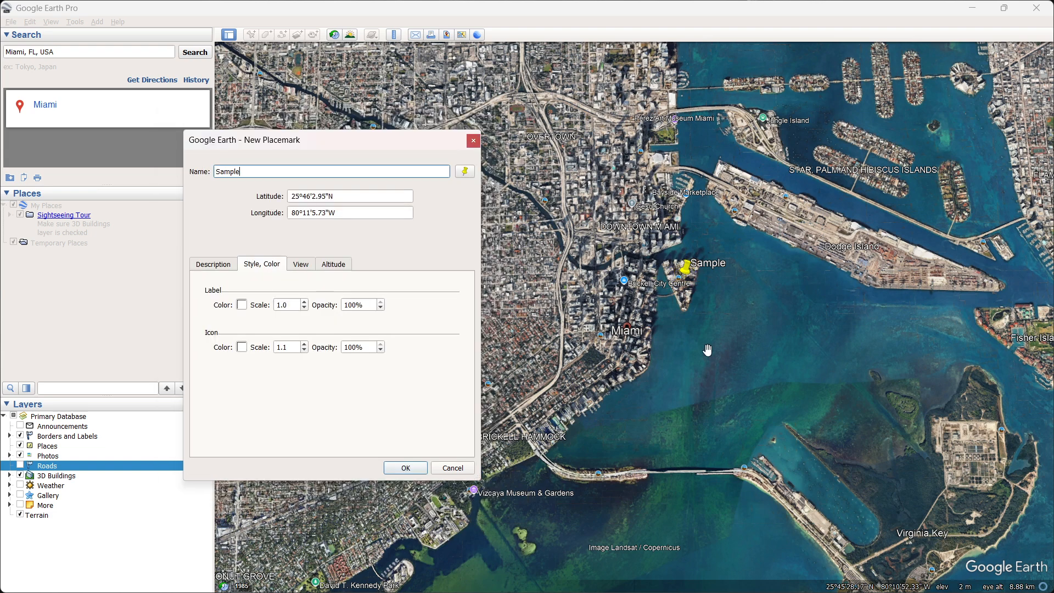
click(406, 469)
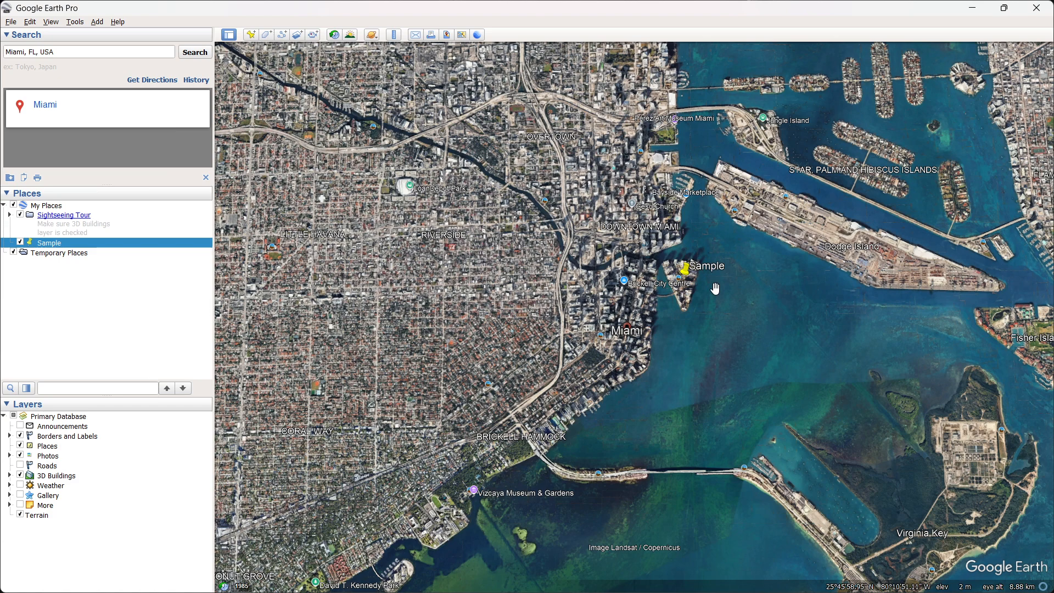
Draw a six-point polygon over the blocks just west of the Brickell waterfront and save it with the default name.
click(266, 36)
drag(320, 142, 199, 116)
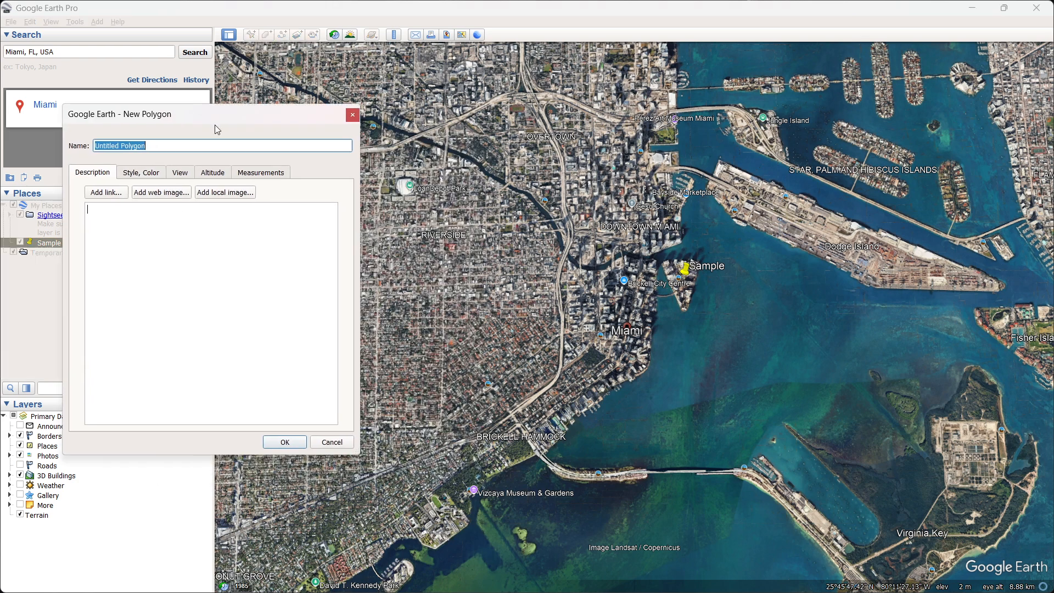
click(560, 328)
click(526, 265)
click(578, 228)
click(624, 211)
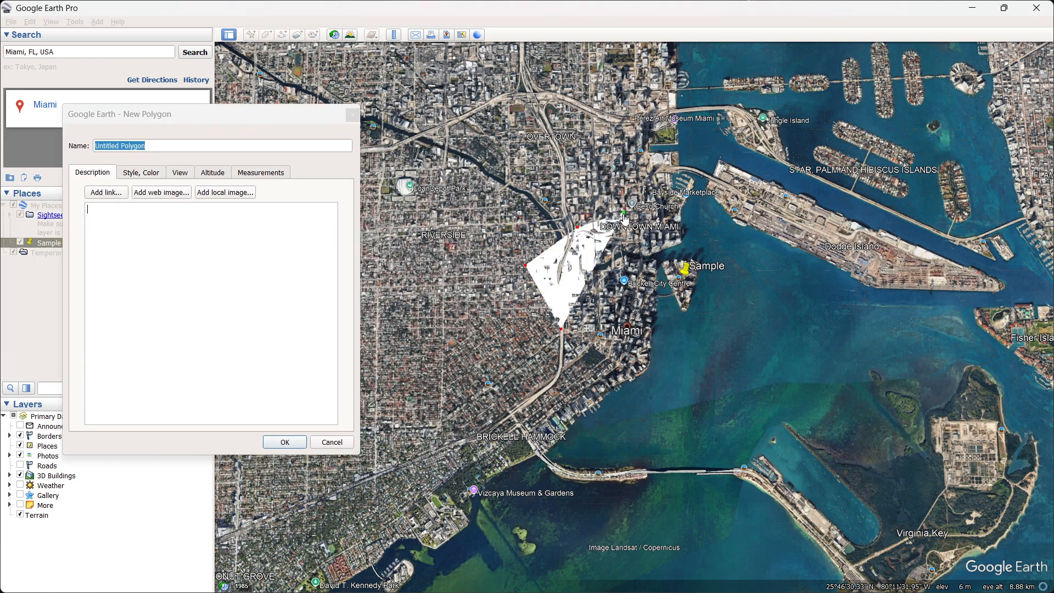
click(608, 311)
click(585, 362)
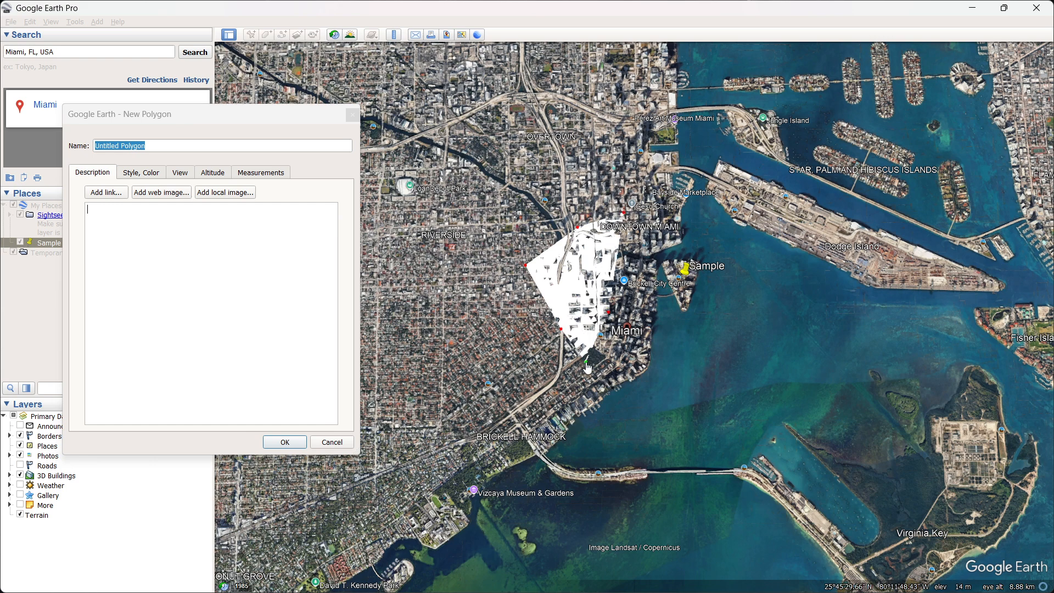
click(283, 443)
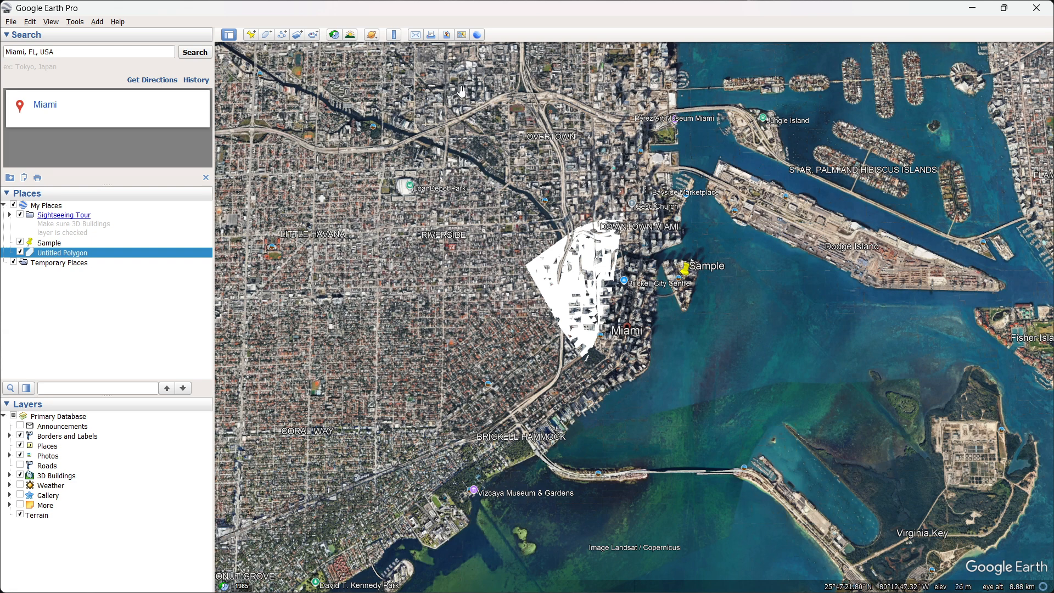
Draw a multi-point path looping around the white polygon, starting and finishing in Downtown Miami.
click(282, 35)
click(604, 186)
click(517, 207)
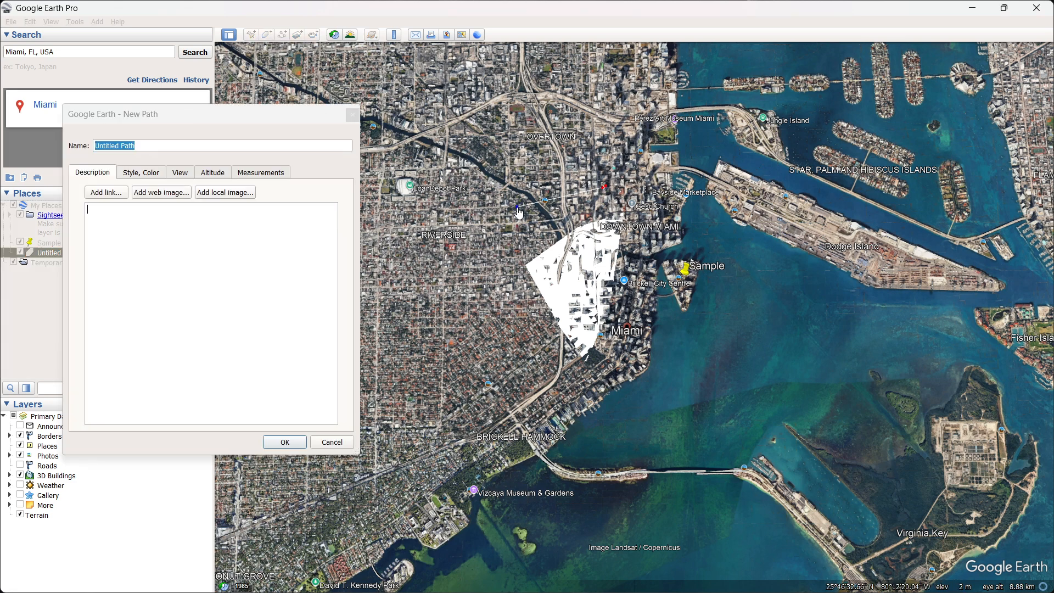
click(491, 286)
click(539, 342)
click(585, 401)
click(631, 321)
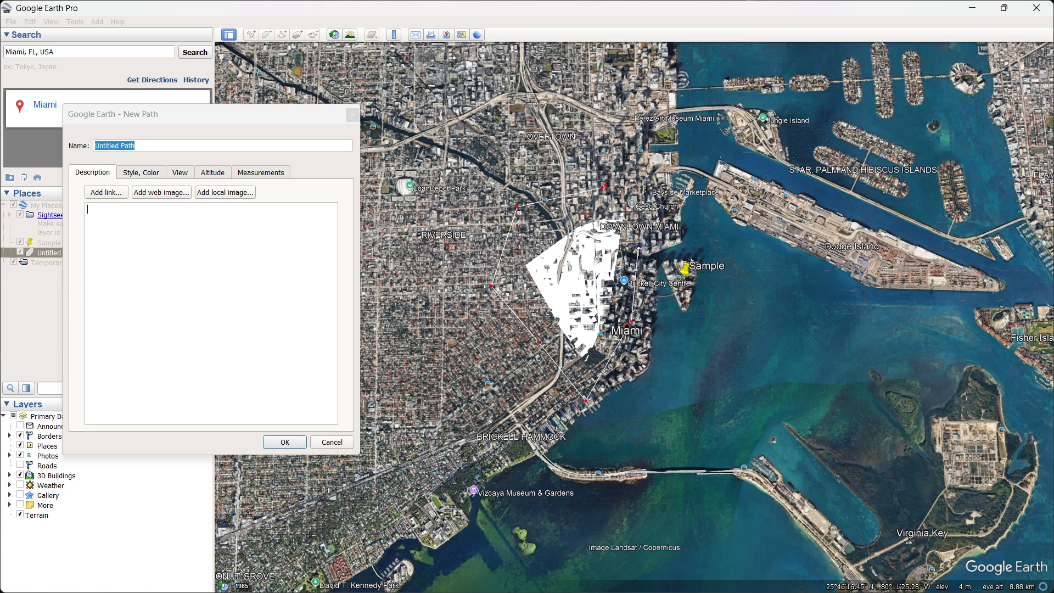
click(639, 246)
click(607, 185)
click(626, 193)
click(642, 215)
click(641, 242)
Review the new path's style, view and description settings and save it with the default name.
click(145, 177)
click(182, 177)
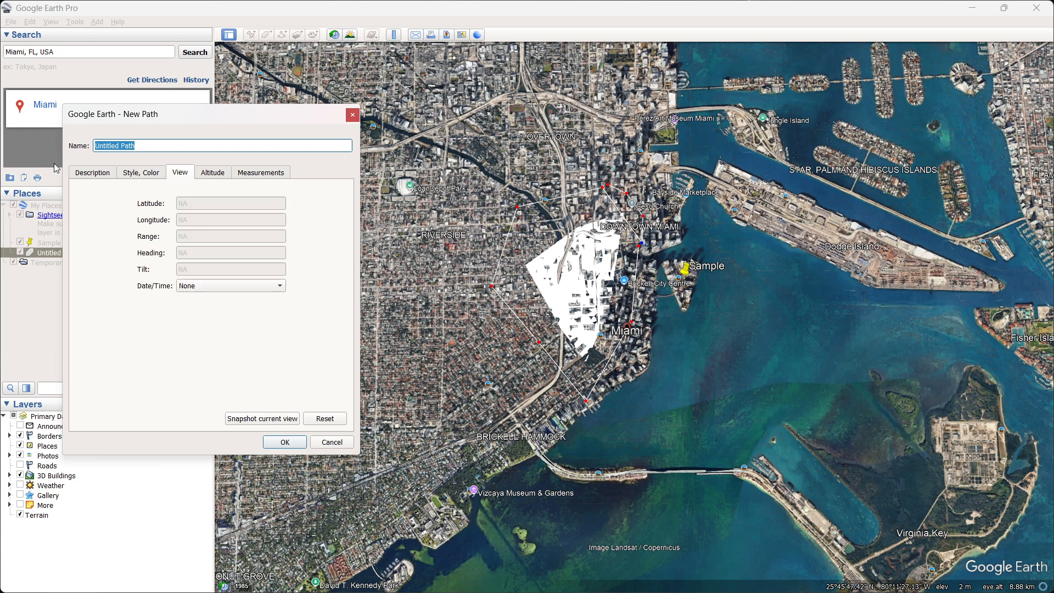
click(89, 172)
click(200, 248)
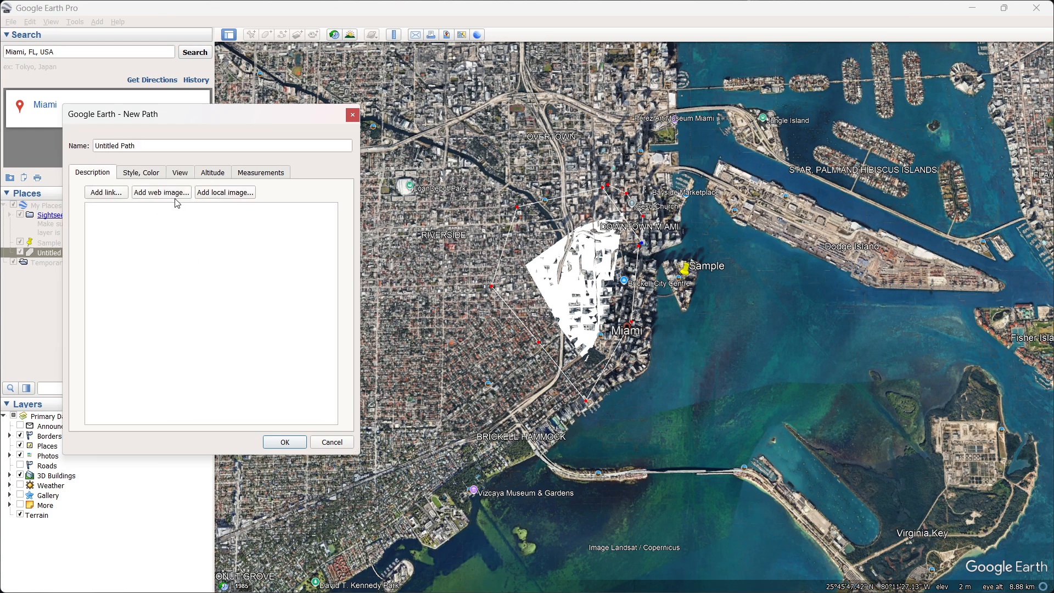
click(277, 443)
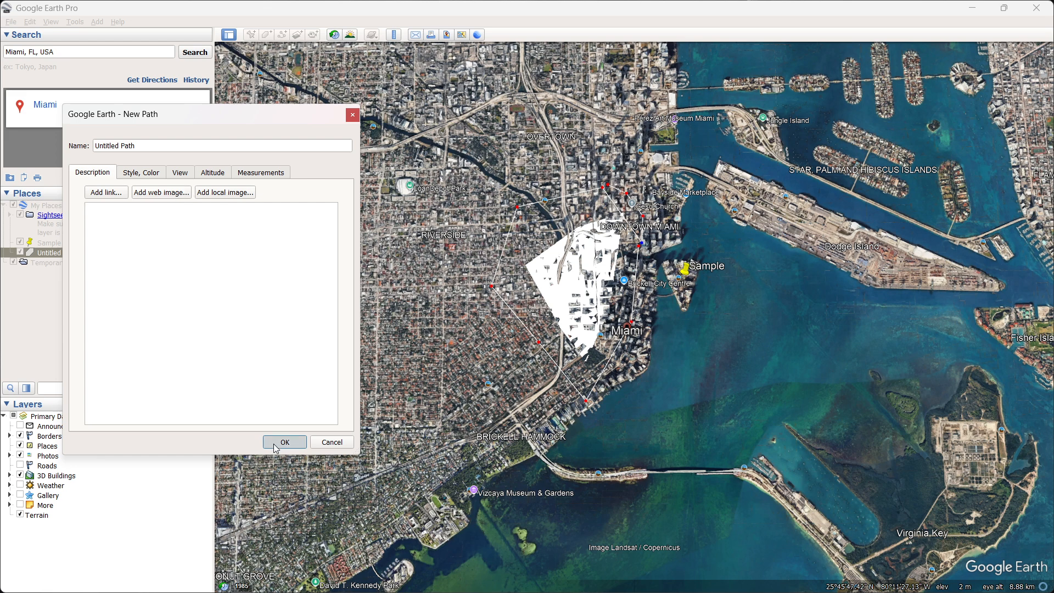
Select the placemark and the polygon on the map, and inspect the Sample placemark's properties without changing them.
scroll(573, 247, up, 2)
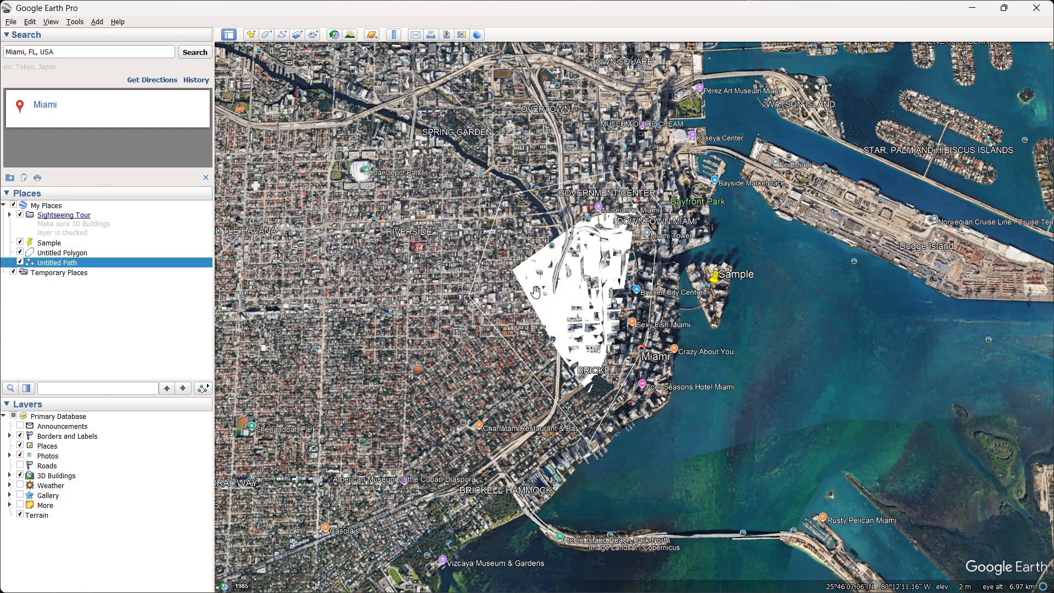
click(719, 279)
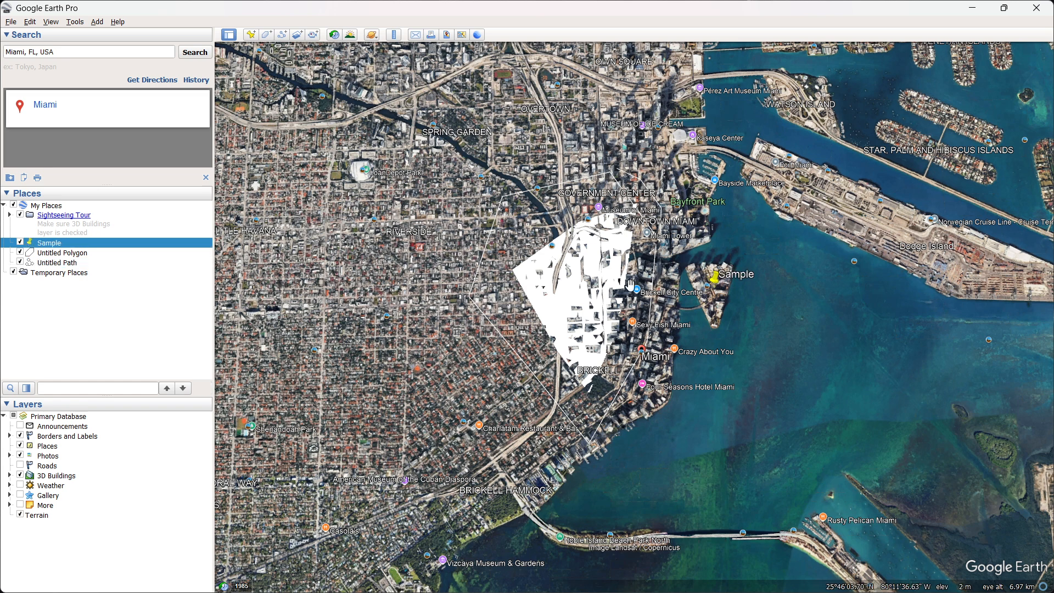
click(587, 270)
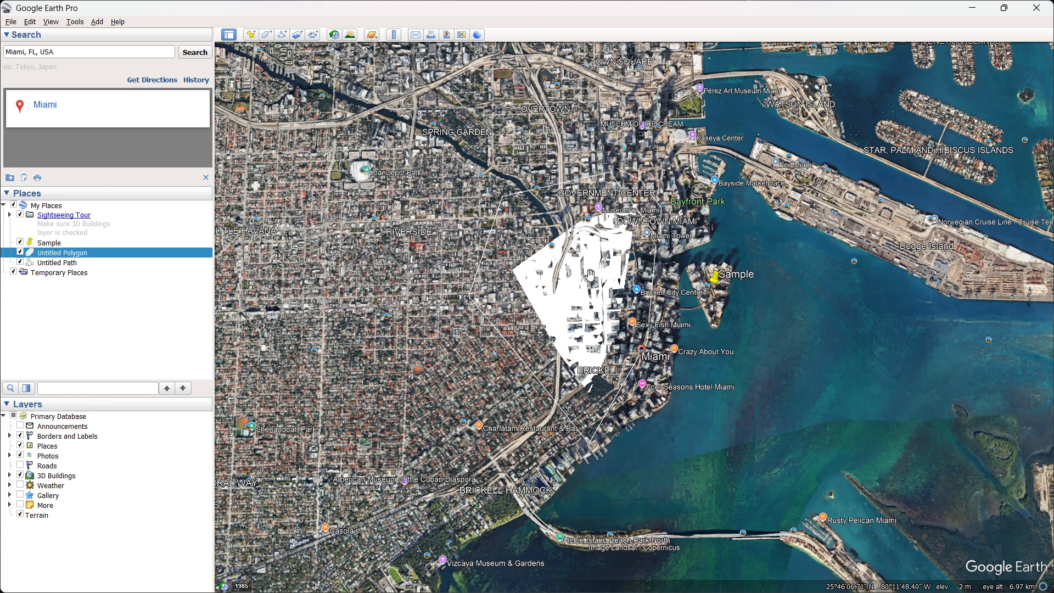
click(62, 244)
right_click(56, 247)
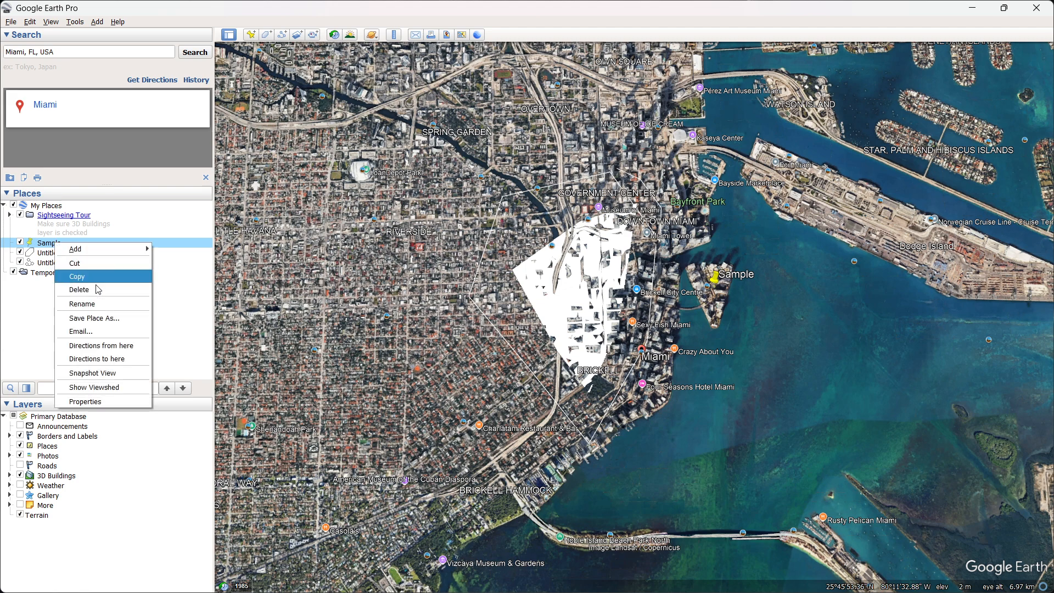
click(97, 401)
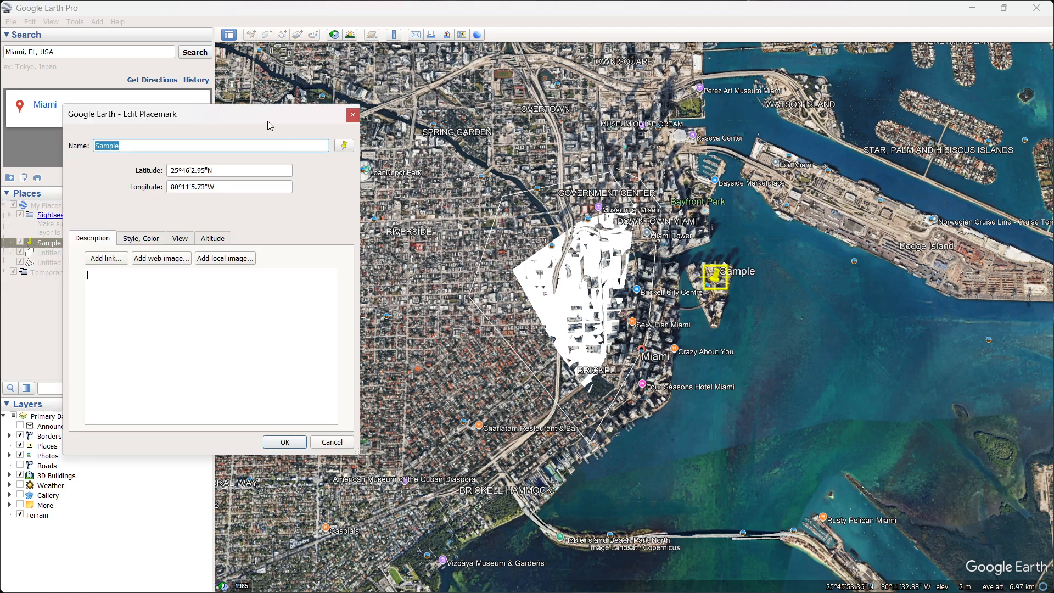
drag(268, 118, 311, 125)
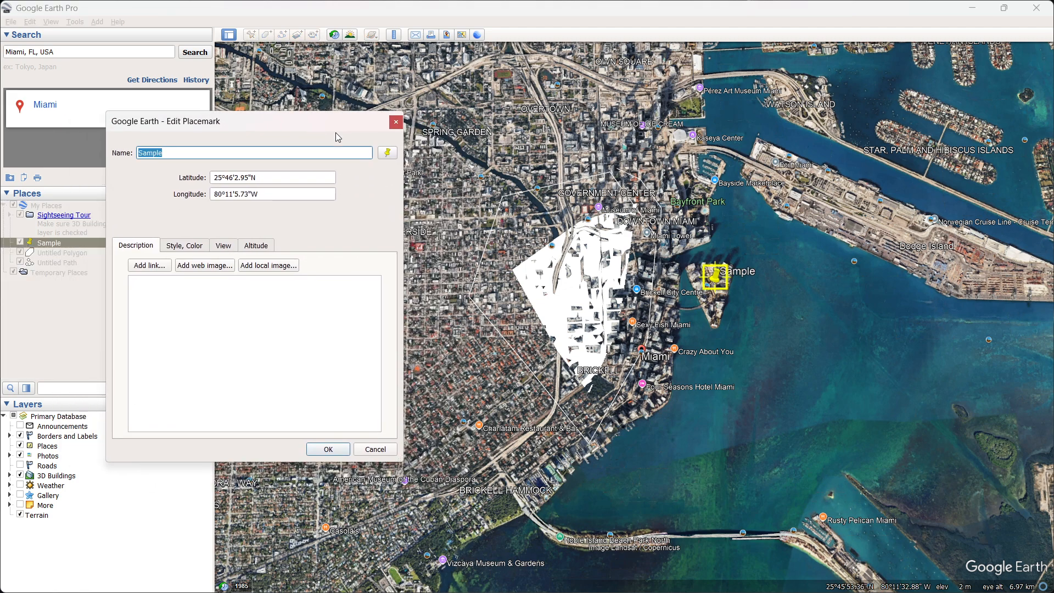
click(396, 122)
Edit Untitled Path by moving its end point in Downtown Miami slightly northeast, and save the change.
click(59, 263)
right_click(61, 268)
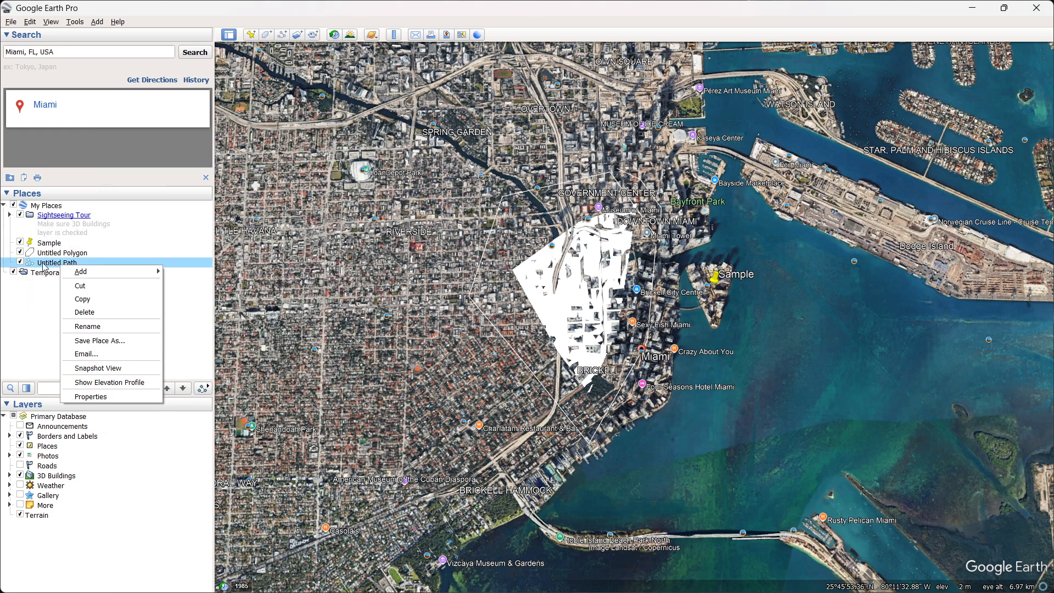
click(114, 398)
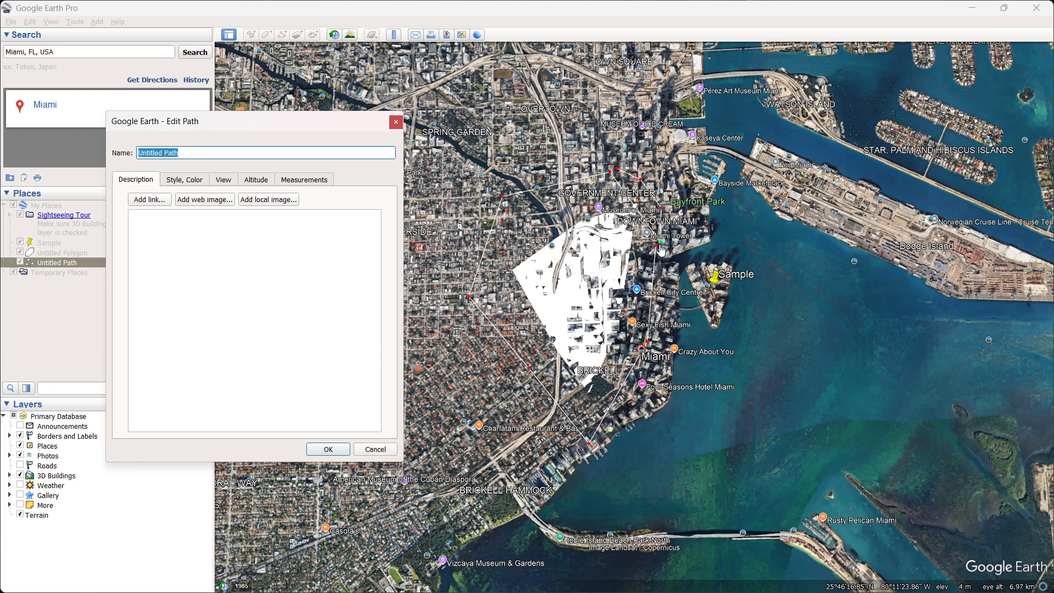
drag(655, 245, 681, 209)
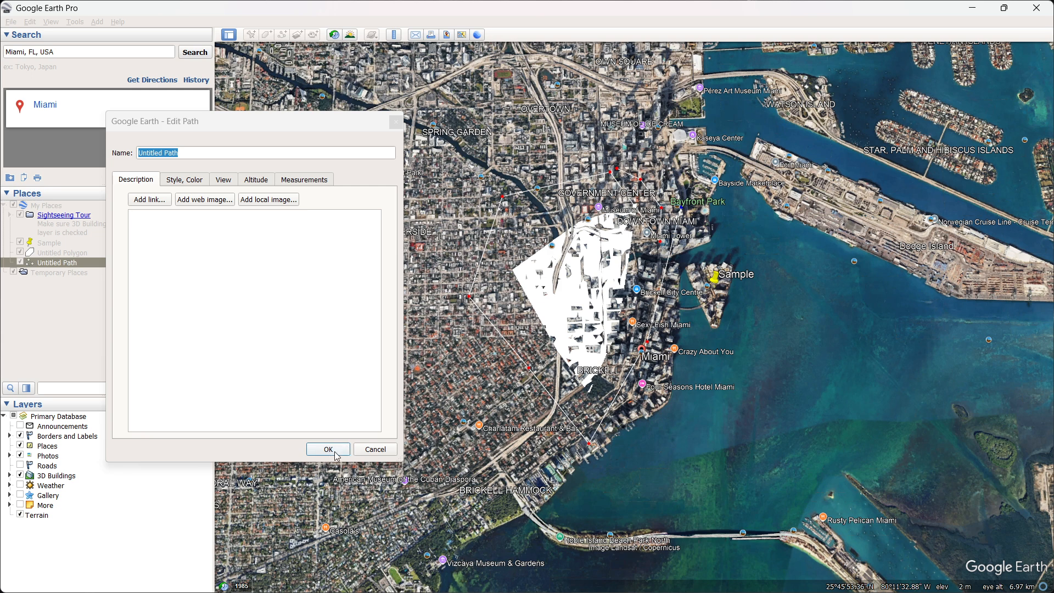
click(329, 449)
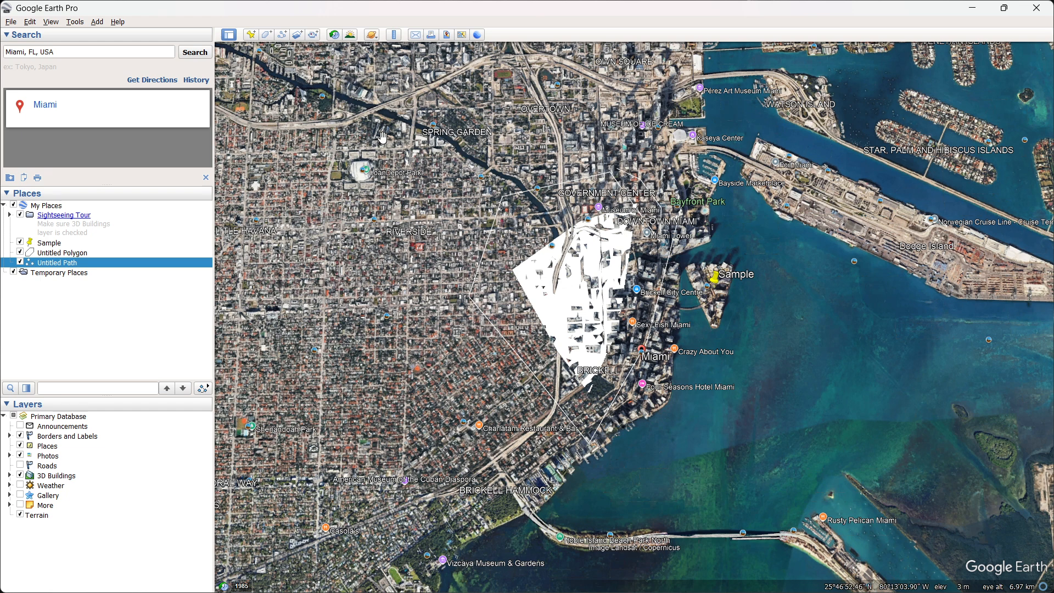
Start saving the current view as an image and review the map layout options without changing them.
click(11, 24)
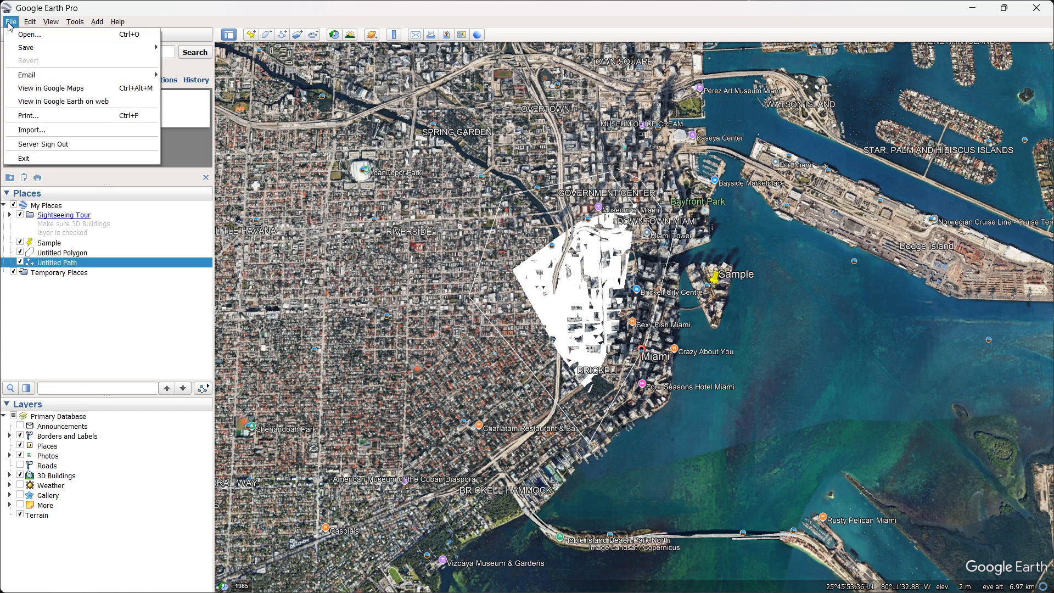
mouse_move(54, 49)
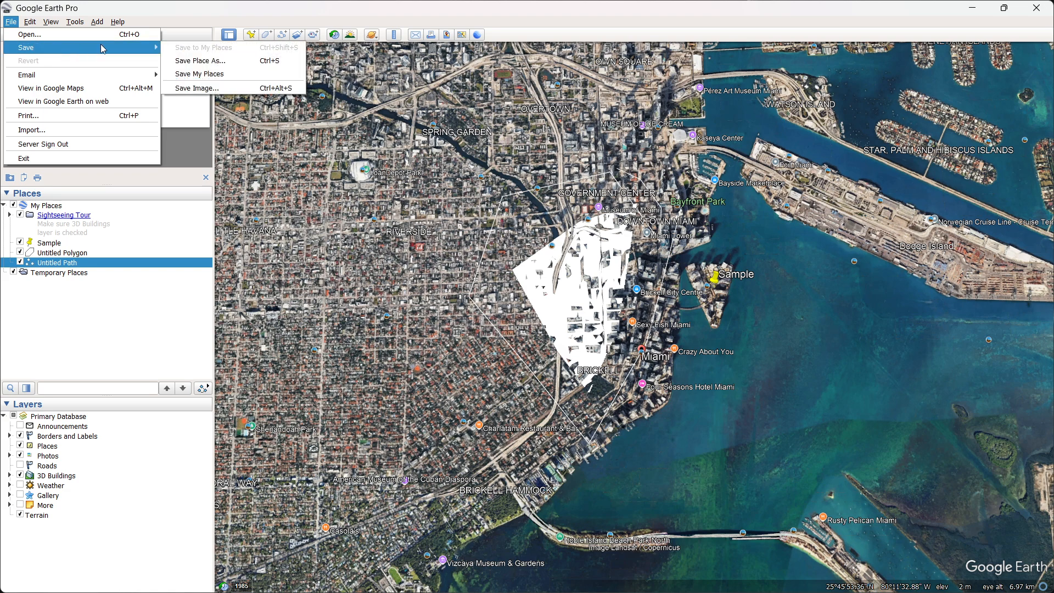
click(217, 89)
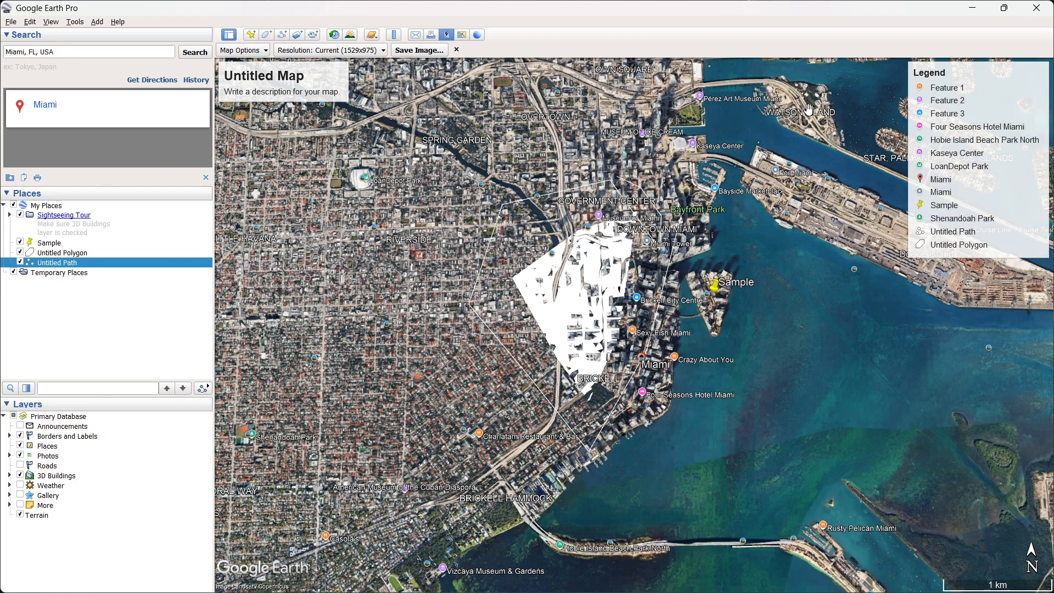
click(448, 36)
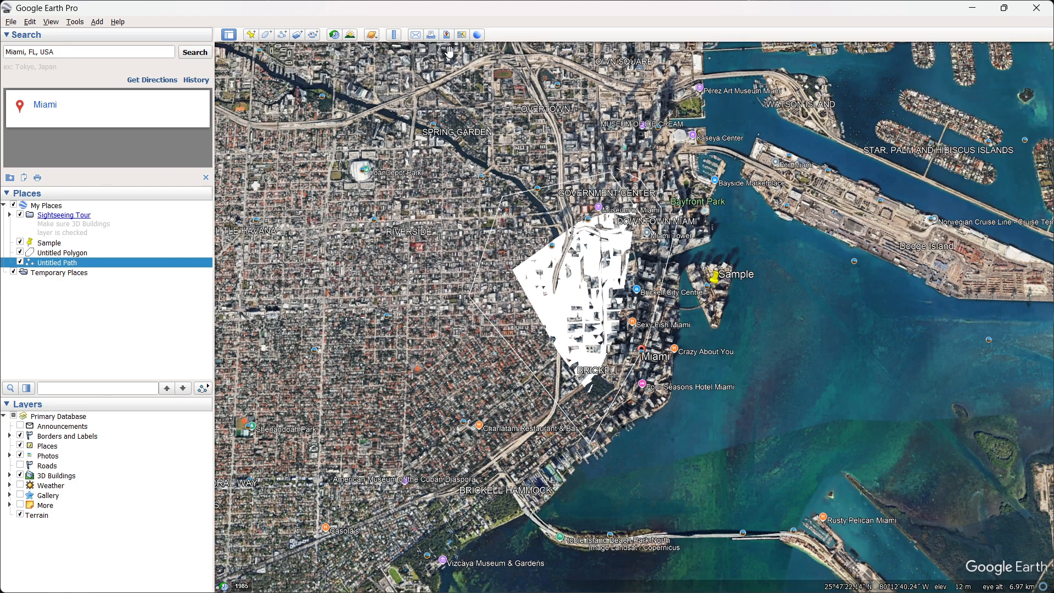
click(448, 35)
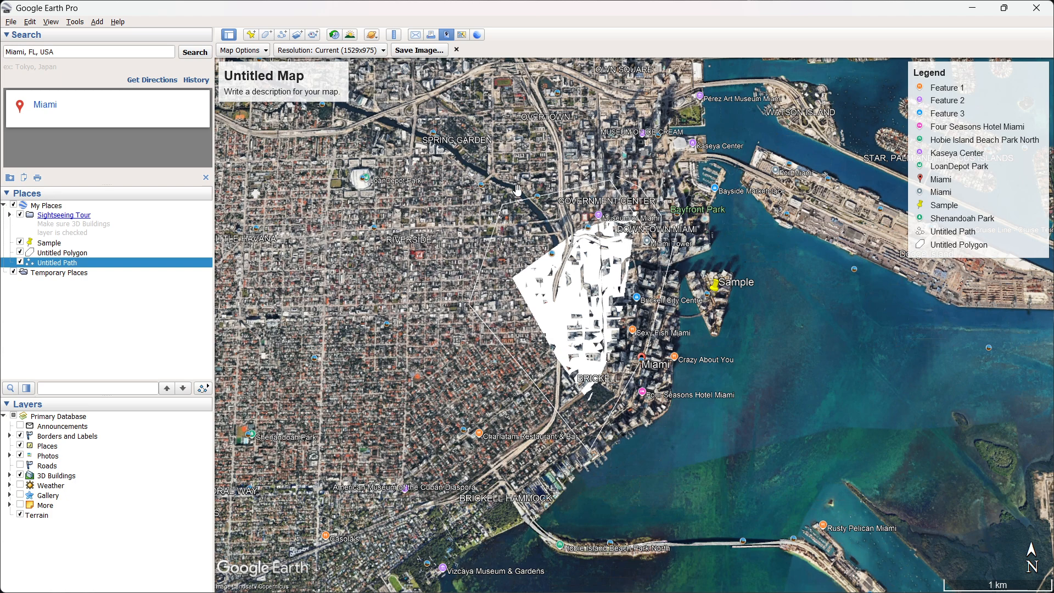
click(250, 51)
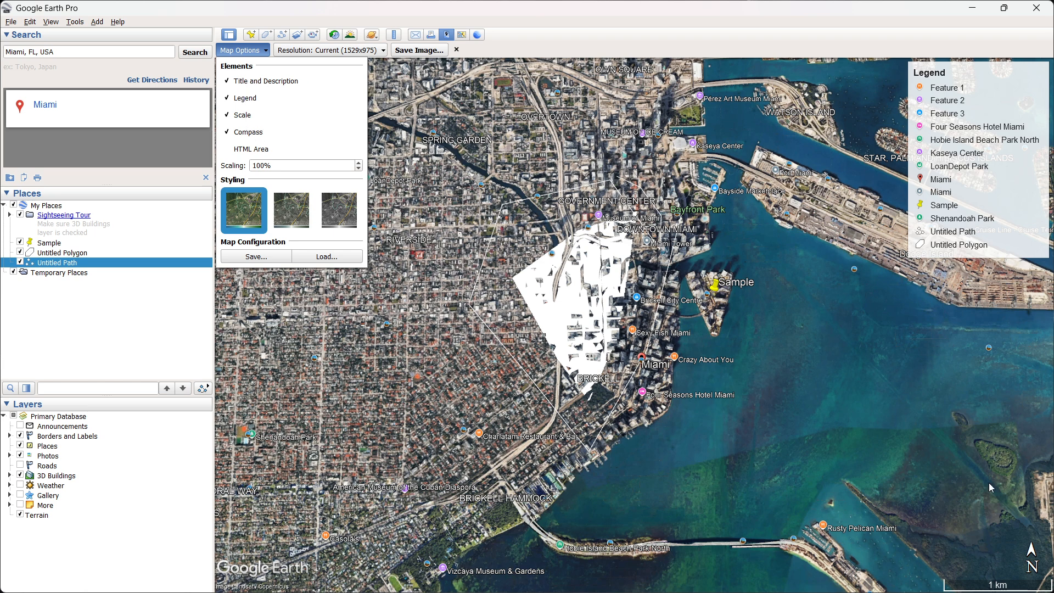
click(713, 375)
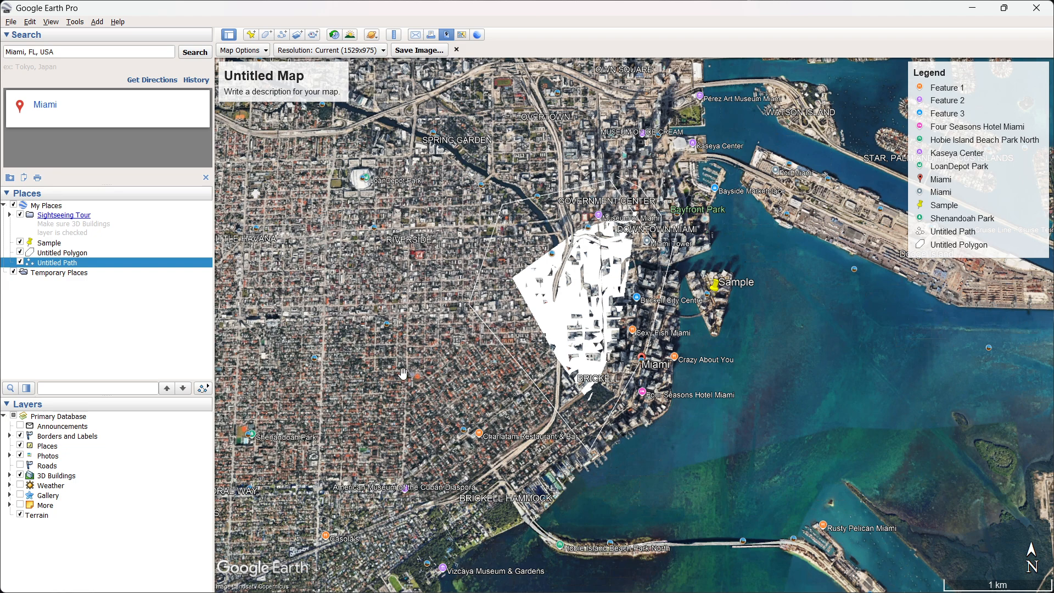
Set the map's title to "Miami" and its description to "This is just an example.".
click(282, 79)
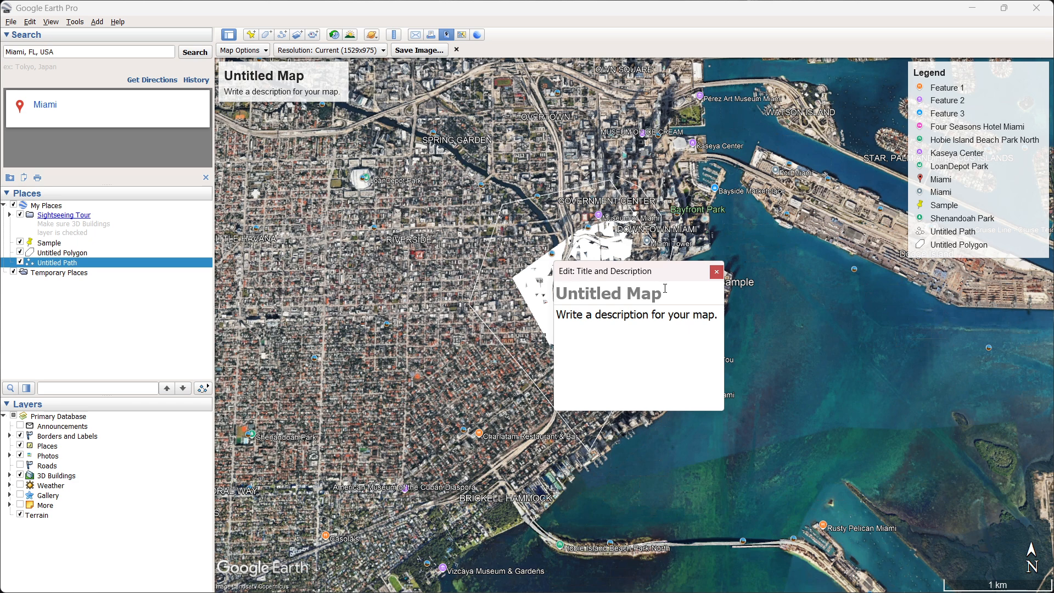
text(Miami)
click(651, 311)
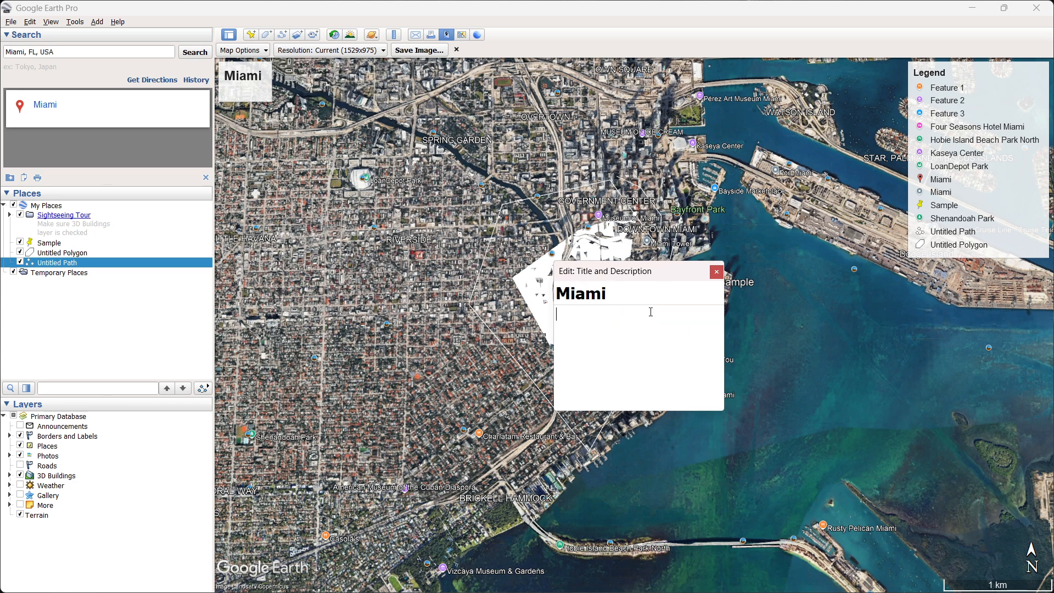
text(This is just an example.)
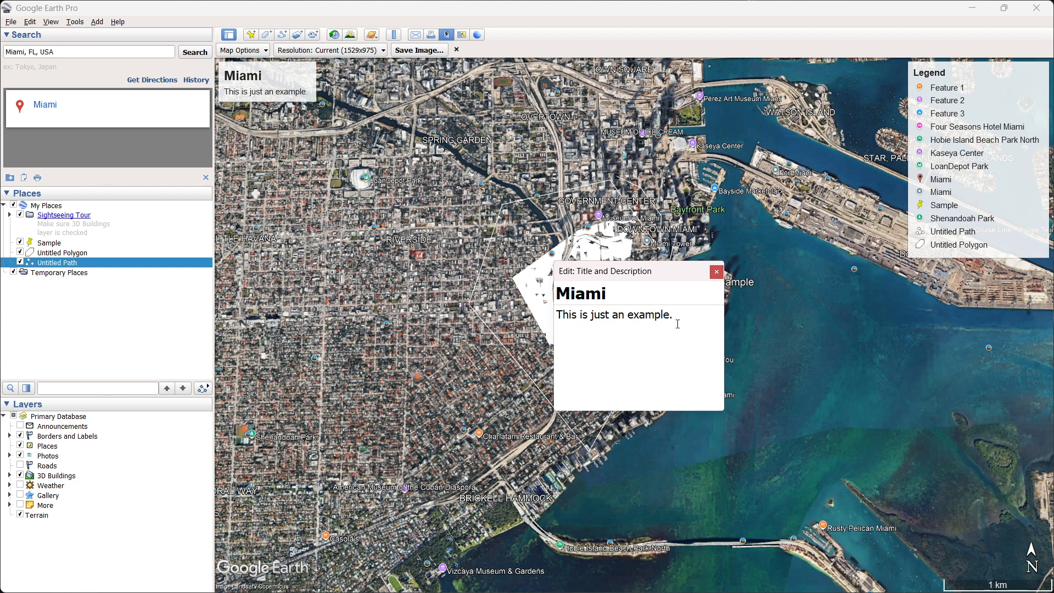
click(717, 271)
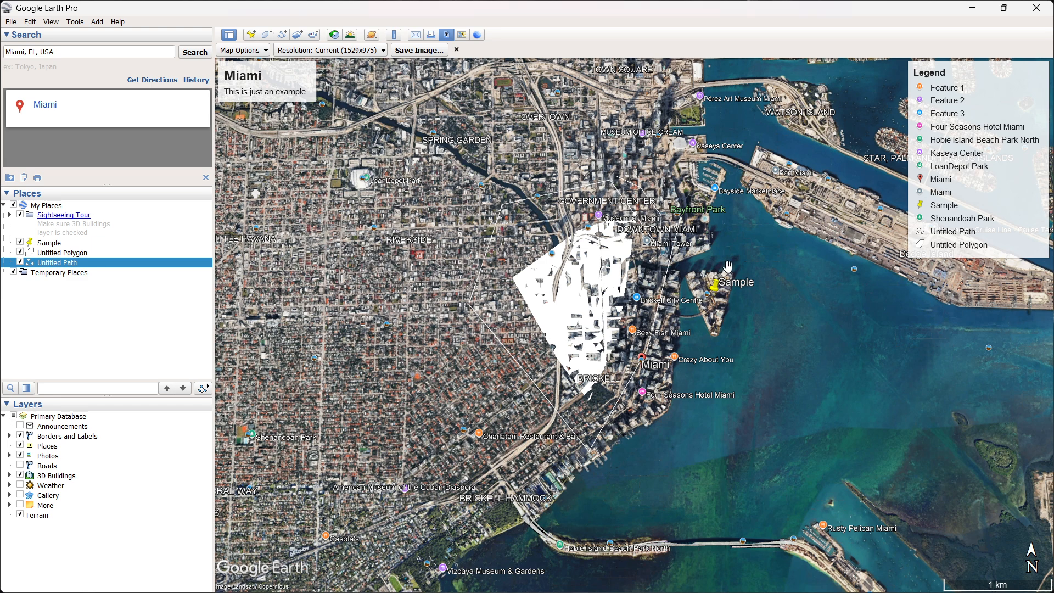
Review the legend entries without changing them, and shift the scale bar slightly inward from the map's corner.
click(971, 169)
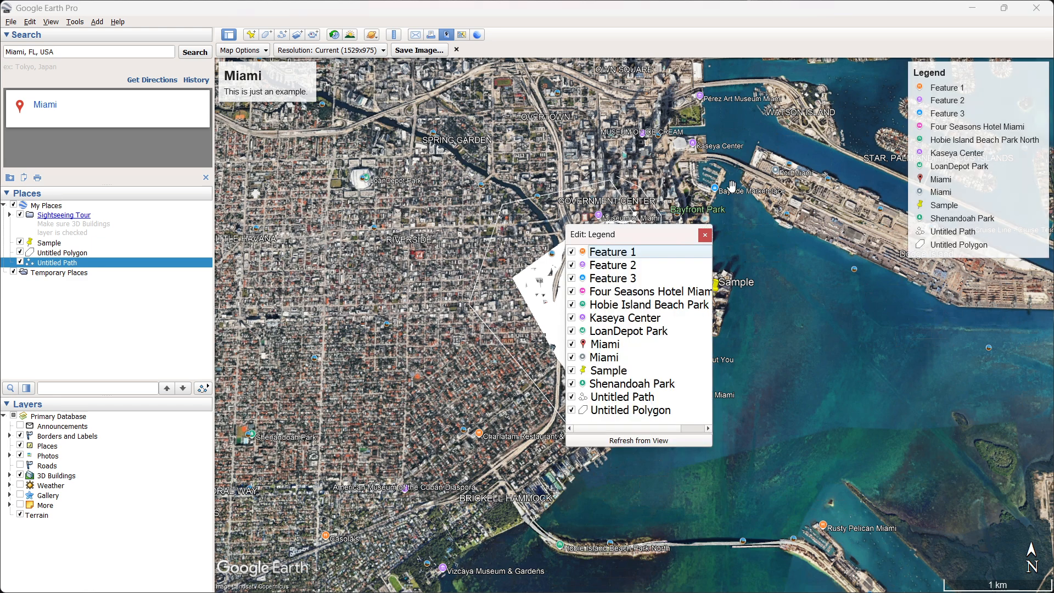
click(705, 235)
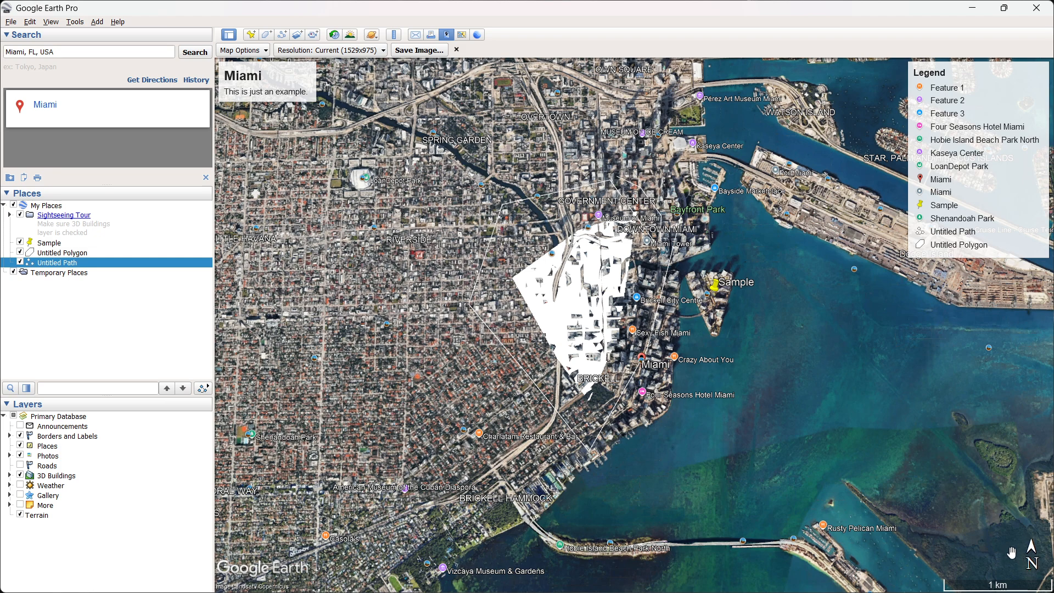
mouse_move(1004, 586)
mouse_down()
mouse_move(933, 512)
mouse_move(905, 393)
mouse_move(901, 425)
mouse_move(875, 419)
mouse_move(971, 569)
mouse_move(997, 585)
mouse_move(565, 222)
mouse_move(604, 88)
mouse_move(628, 90)
mouse_move(549, 101)
mouse_move(288, 211)
mouse_move(939, 535)
mouse_move(999, 585)
mouse_up()
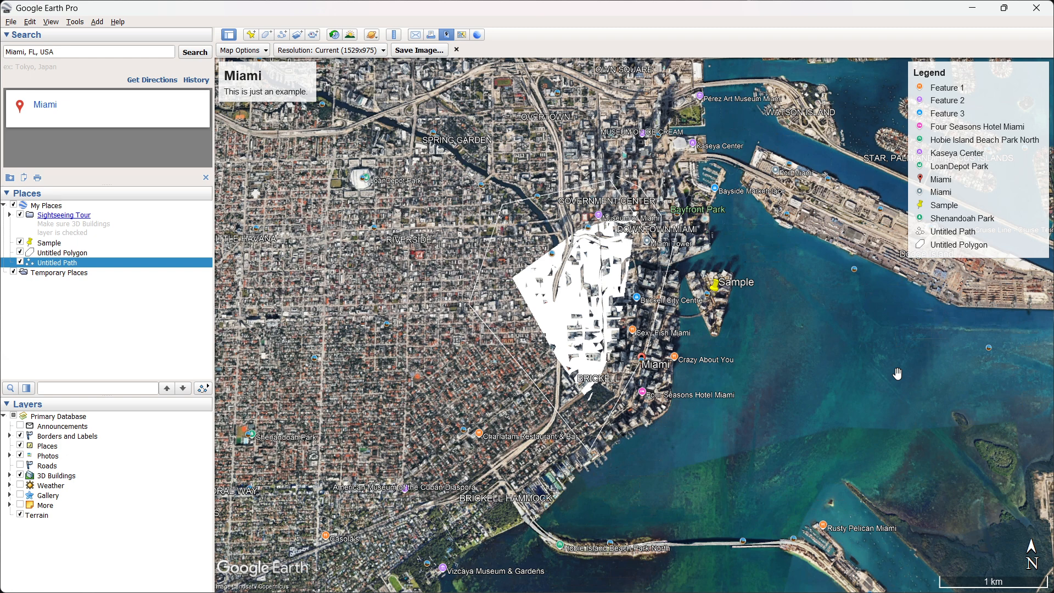
Save the map image as a PNG file named Miami in the Downloads folder.
click(417, 50)
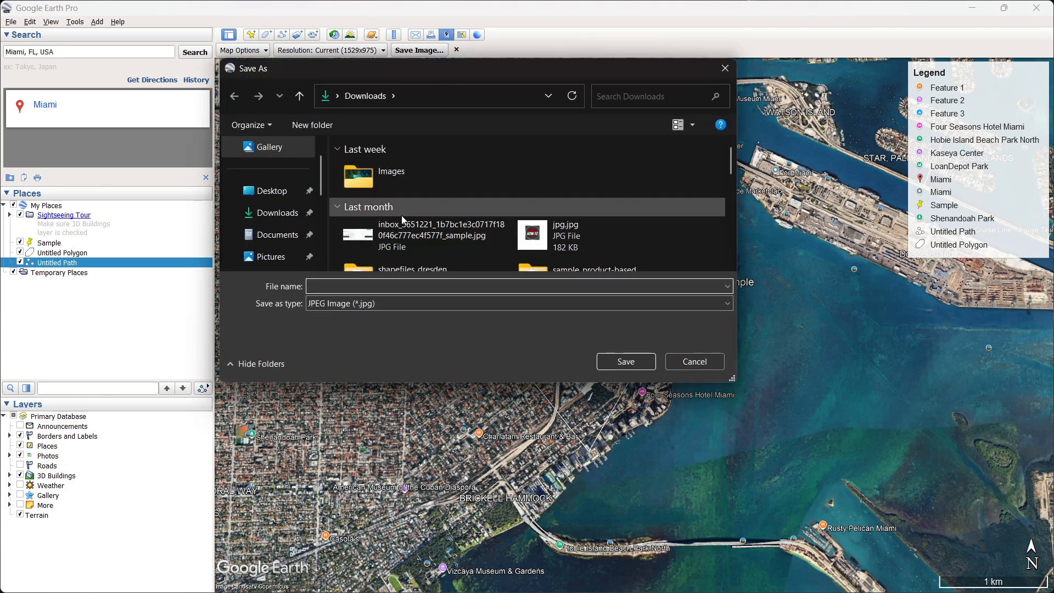
click(366, 304)
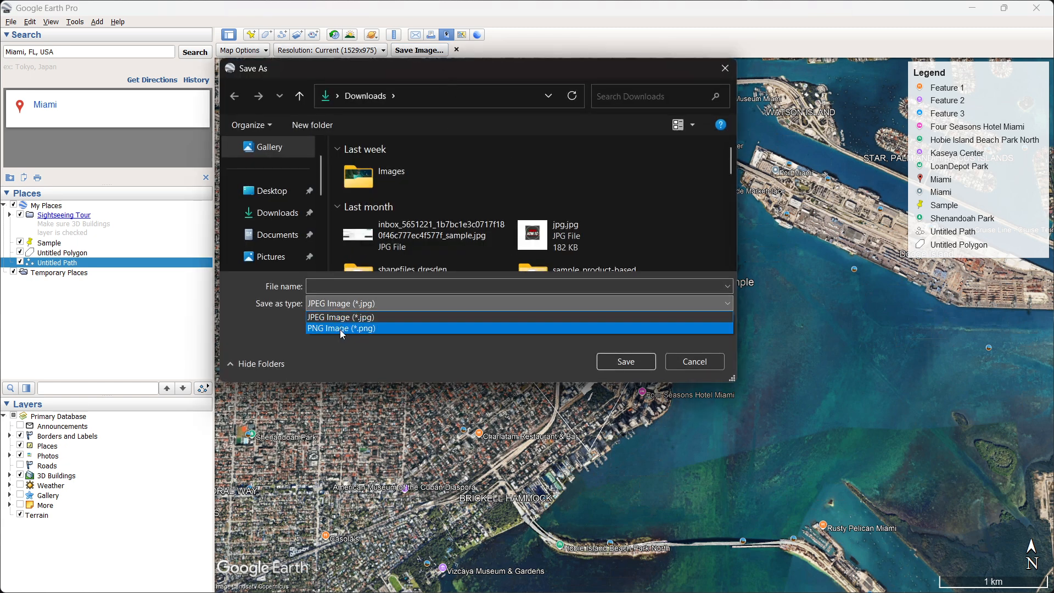
click(341, 328)
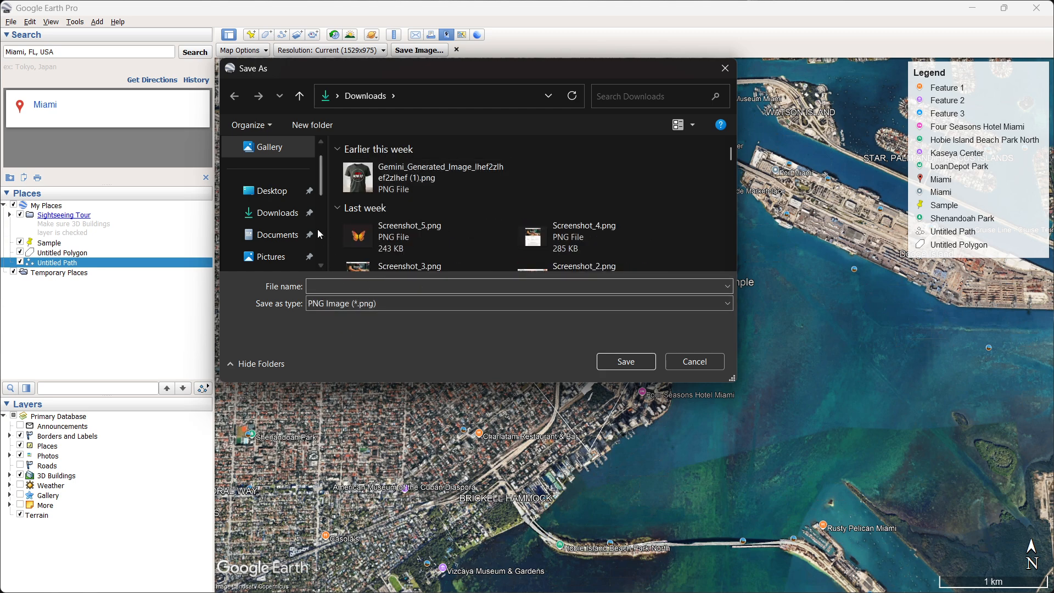
click(364, 285)
text(Mim)
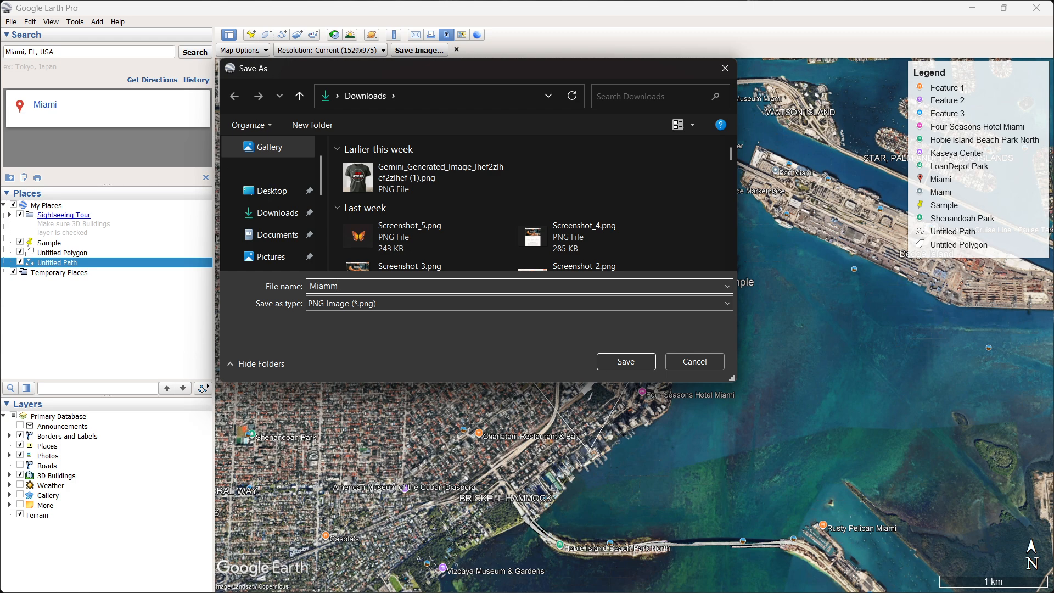
click(274, 212)
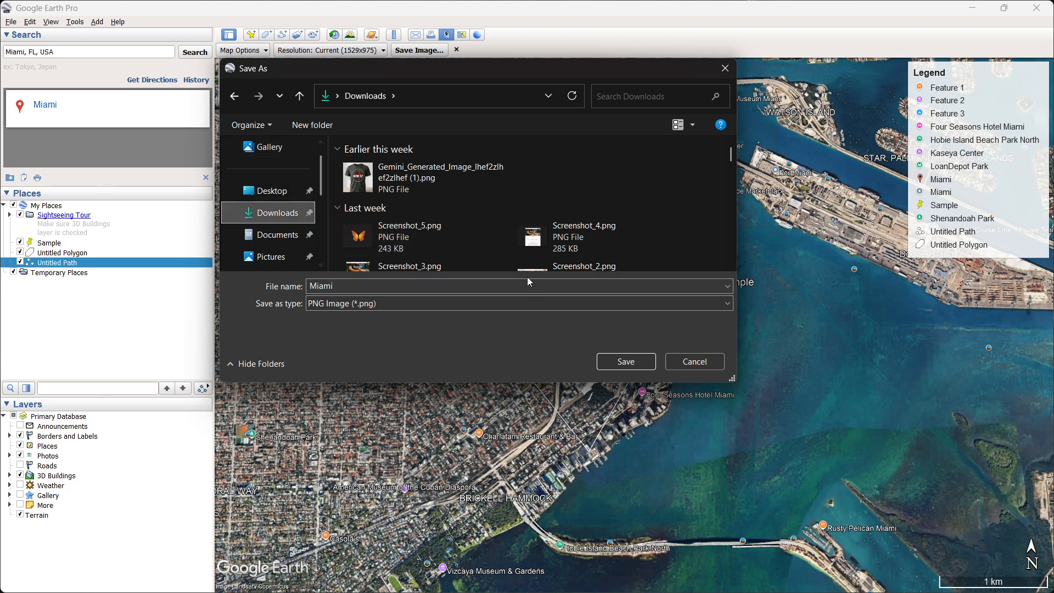
click(631, 361)
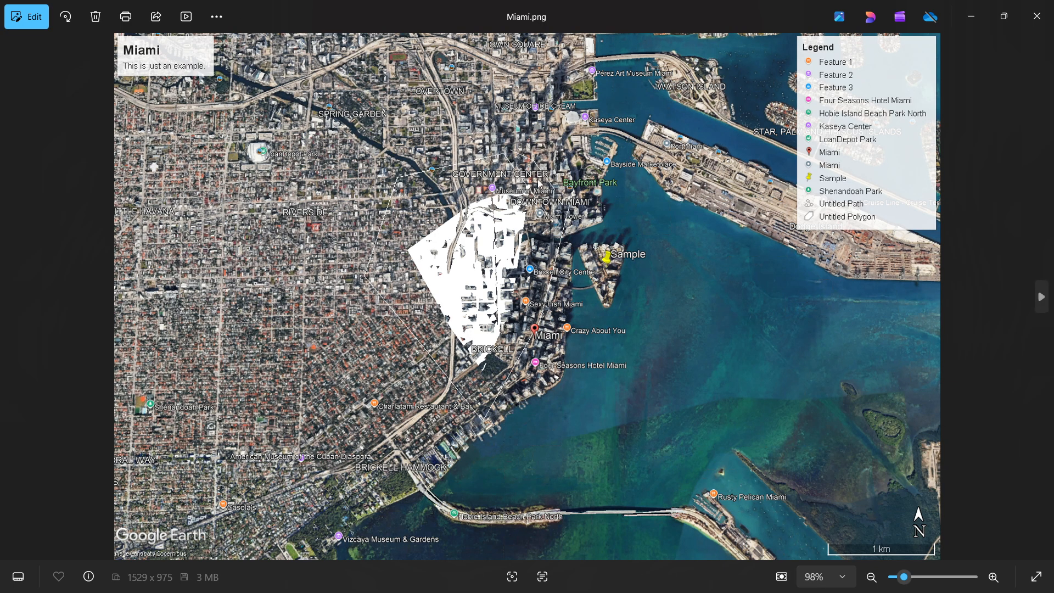
Examine the saved Miami.png in the image viewer, then close it and return to Google Earth Pro.
scroll(464, 241, up, 2)
scroll(460, 244, down, 2)
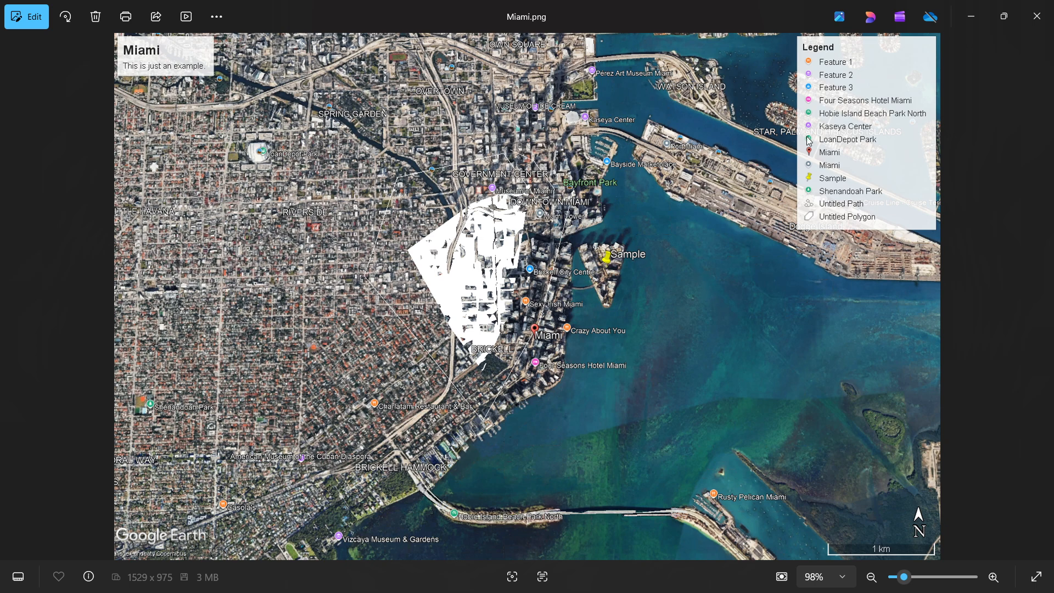
click(1037, 16)
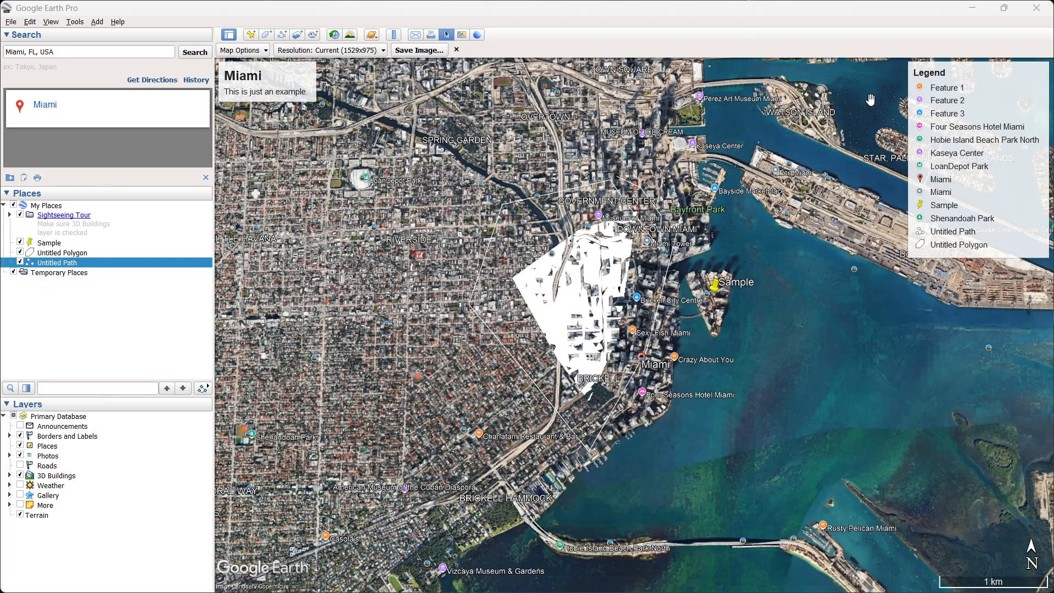